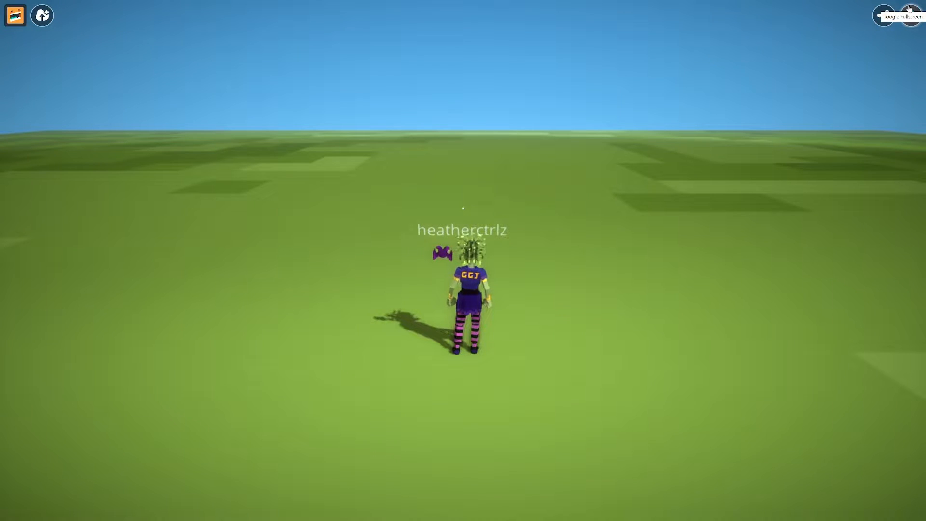
# Show the game fullscreen and walk the avatar past the two info crates toward the Workroom game settings board
pyautogui.click(910, 13)
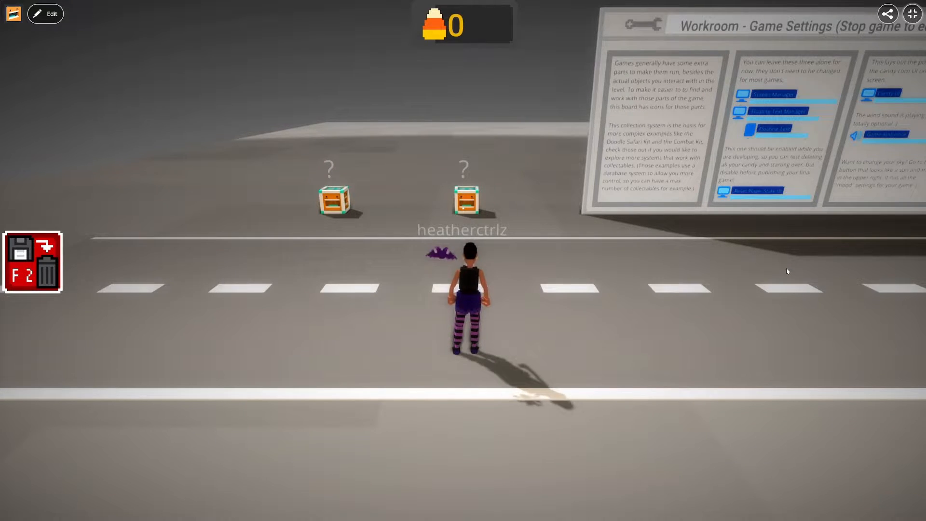
pyautogui.moveTo(503, 252); pyautogui.dragTo(549, 239)
pyautogui.press('a')
pyautogui.press('w')
pyautogui.press('w')
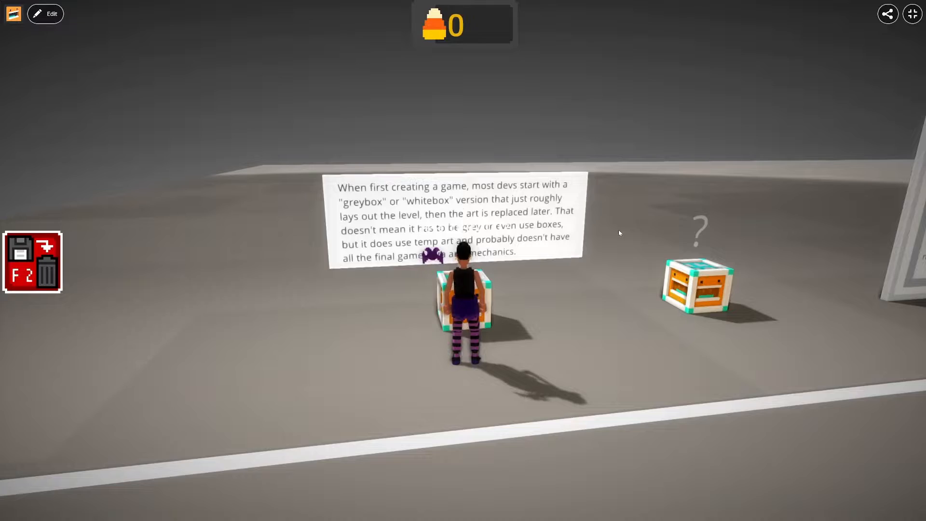
pyautogui.moveTo(618, 230); pyautogui.dragTo(711, 246)
pyautogui.press('d')
pyautogui.press('w')
pyautogui.press('d')
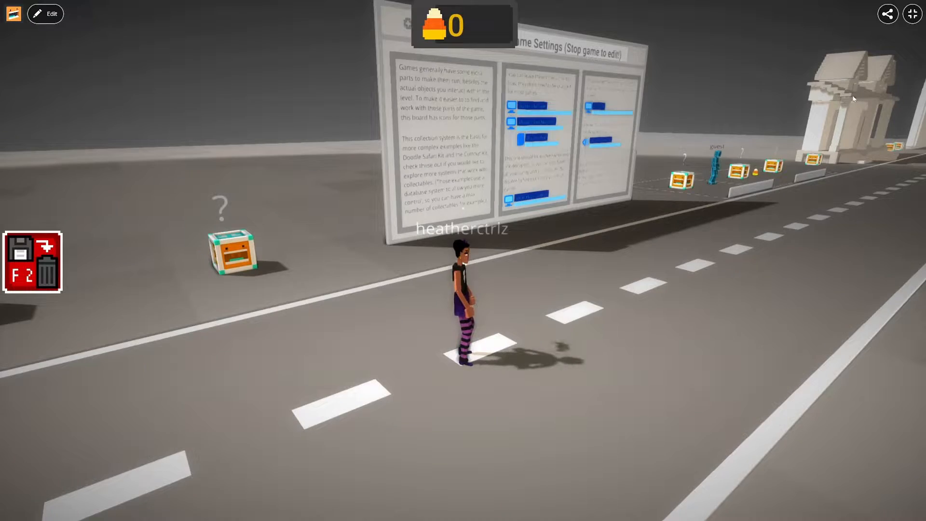
# Open the Candy Collector Kit for editing and examine the Workroom - Game Settings board up close
pyautogui.press('Tab')
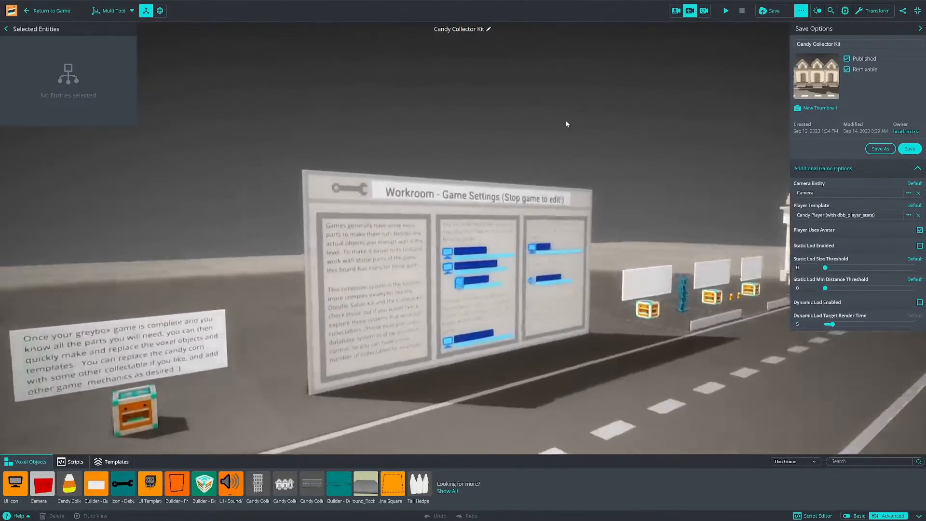
pyautogui.scroll(3, 567, 124)
pyautogui.moveTo(567, 124); pyautogui.dragTo(516, 126, button='right')
pyautogui.scroll(4, 514, 125)
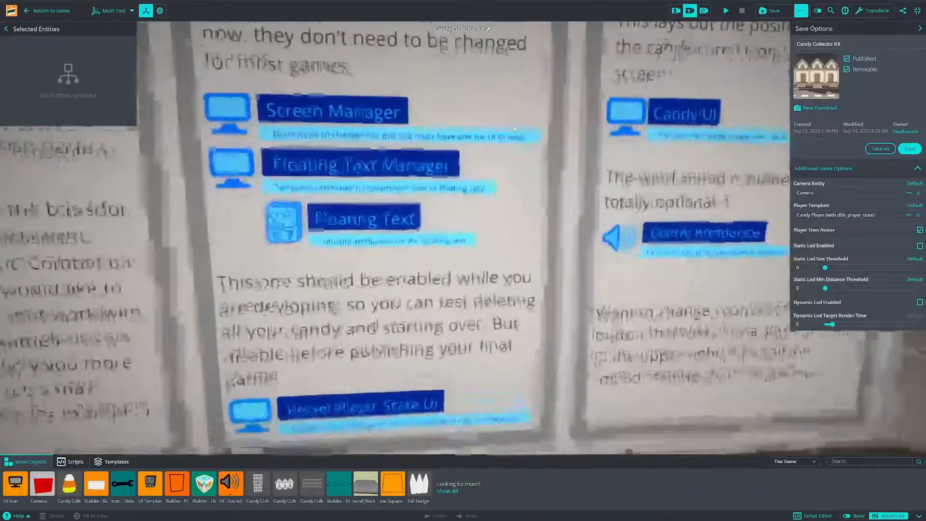
pyautogui.scroll(-4, 514, 125)
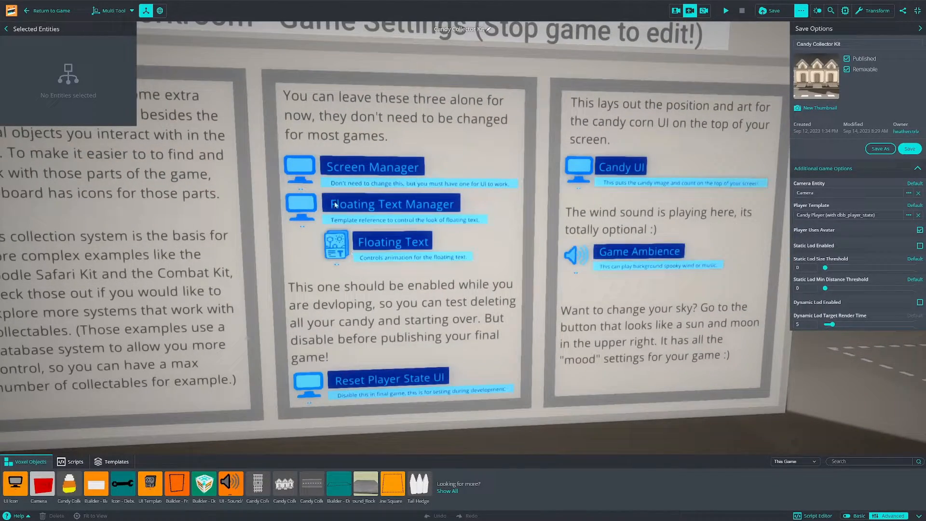
# Select the Reset Player State UI icon and play the game to view its reset button, ending with the game stopped
pyautogui.click(319, 385)
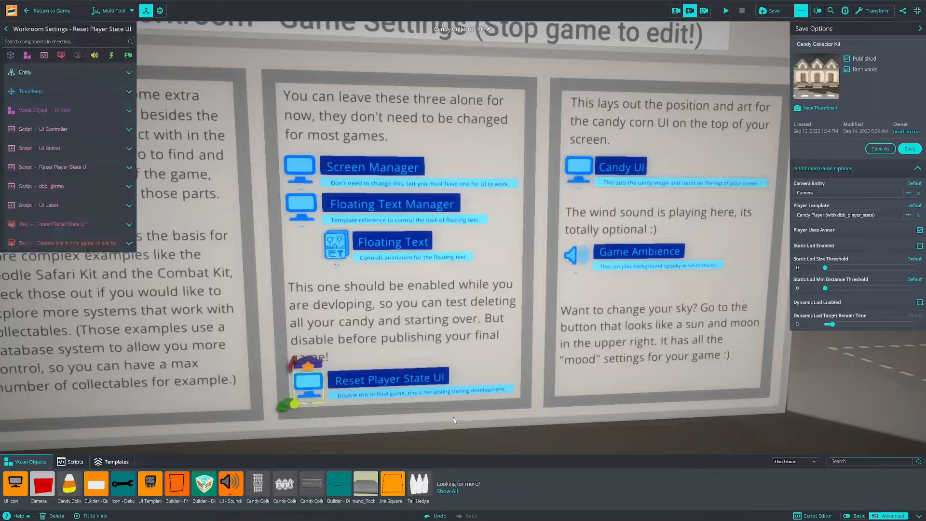
pyautogui.click(726, 10)
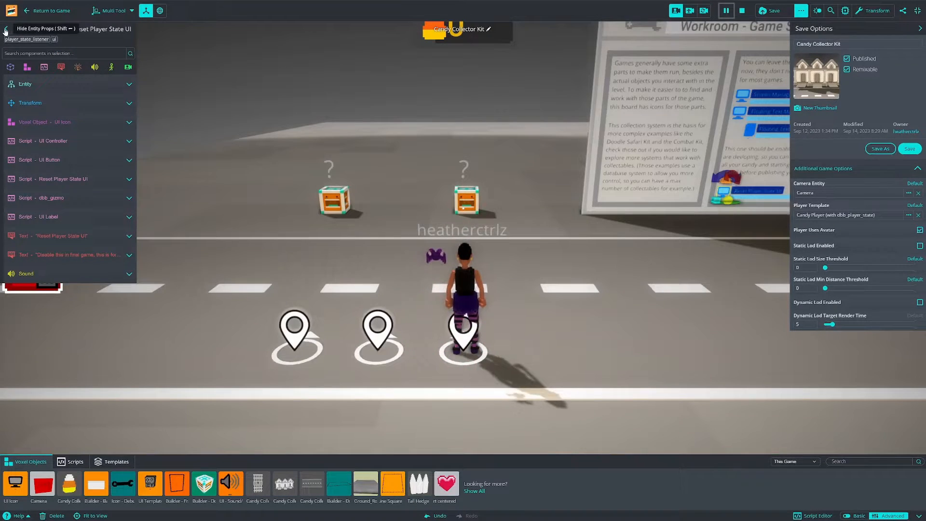
pyautogui.click(7, 29)
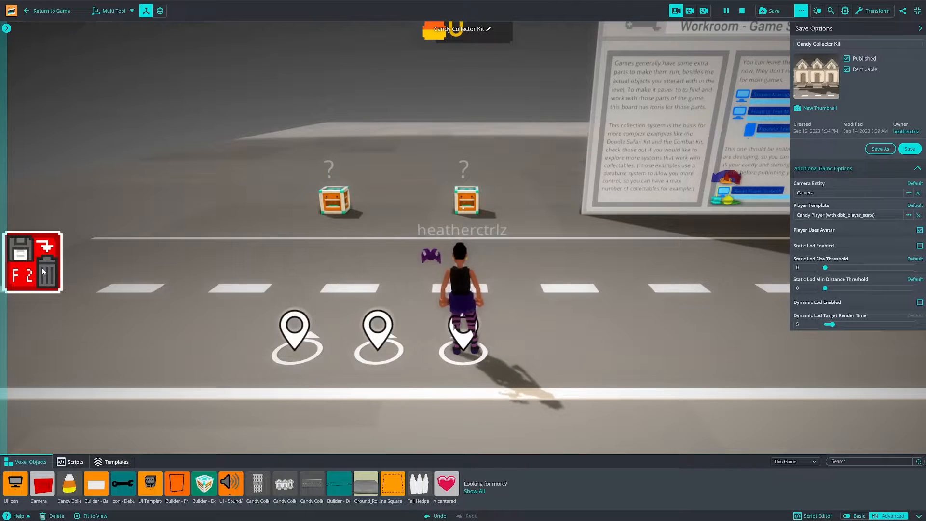
pyautogui.click(7, 28)
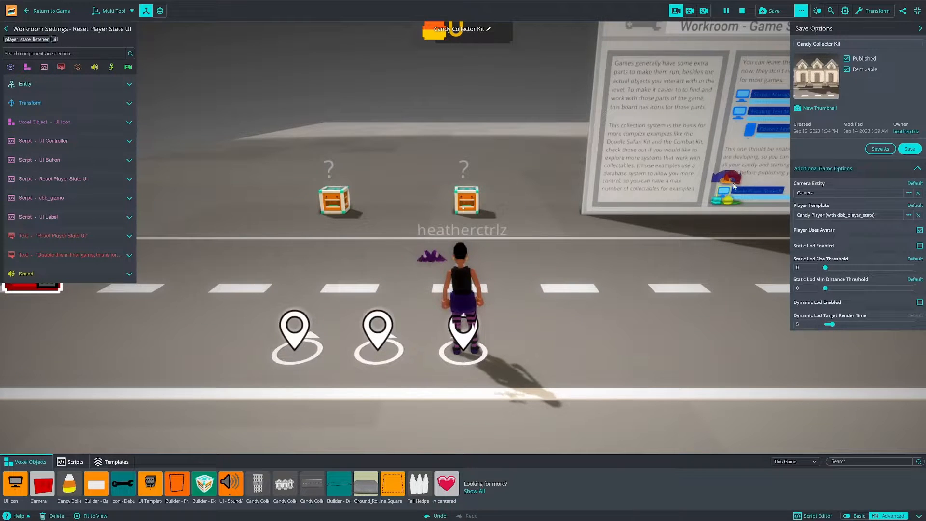
pyautogui.press('d')
pyautogui.click(741, 10)
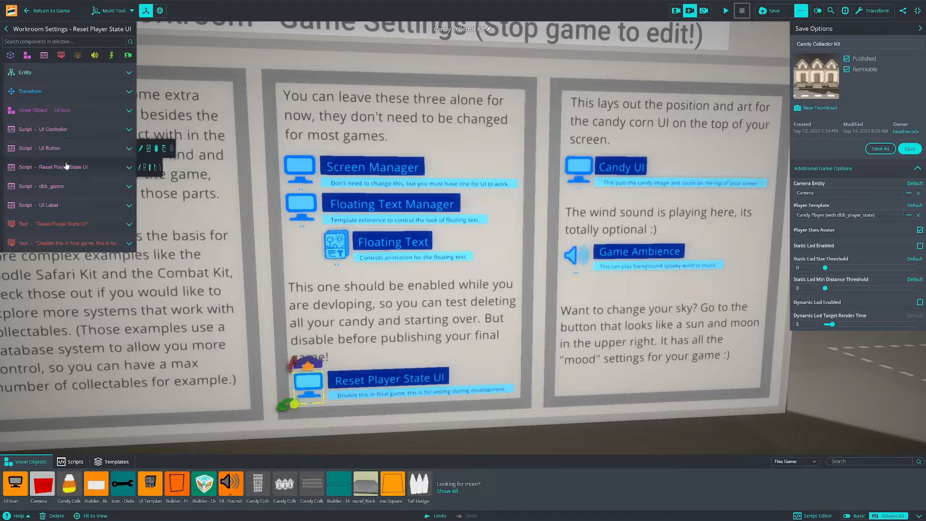
# Try out the Disabled option of the Reset Player State UI script, leaving it unchecked
pyautogui.click(67, 168)
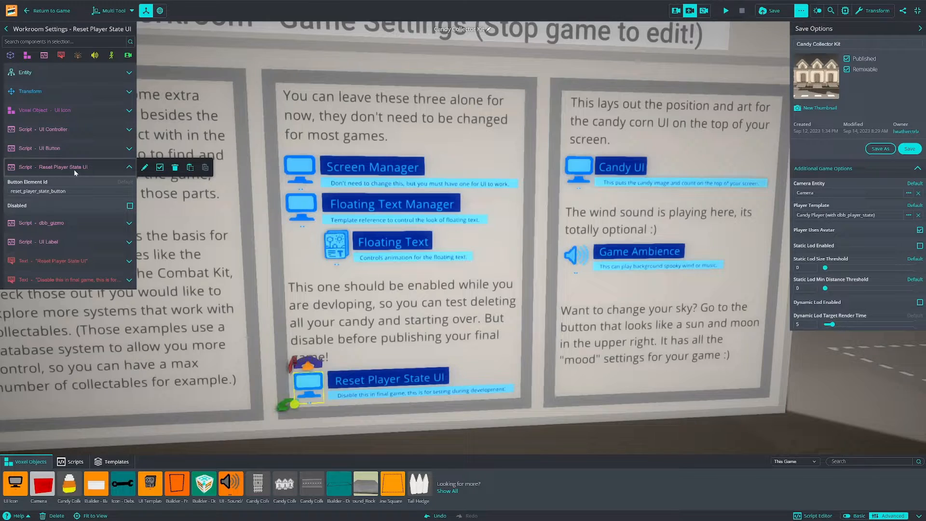
pyautogui.click(130, 207)
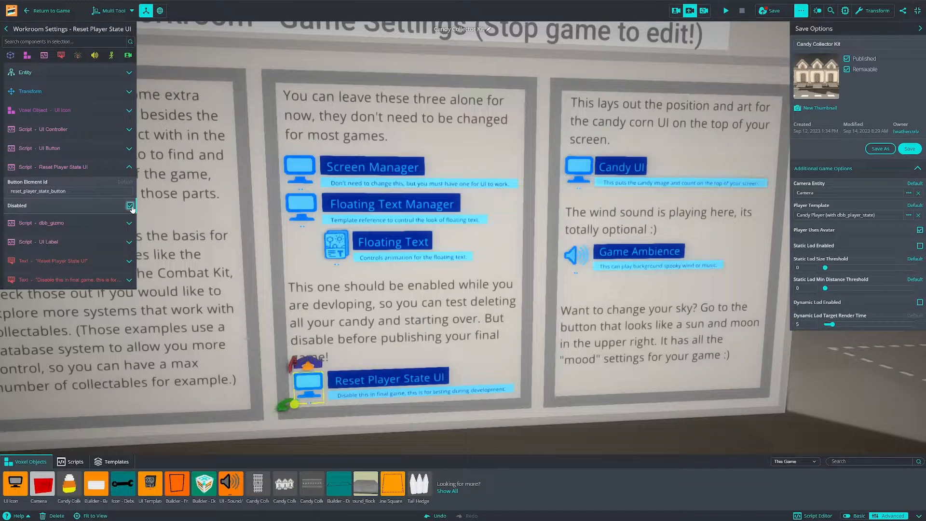
pyautogui.click(130, 206)
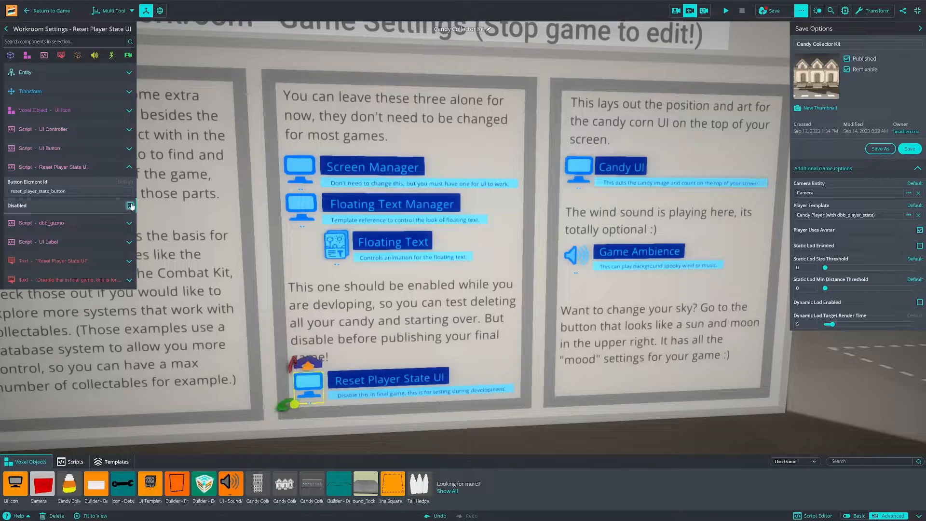
# Select the Candy UI icon on the board and check the candy counter in the running game before returning to editing
pyautogui.click(7, 29)
pyautogui.moveTo(601, 343); pyautogui.dragTo(312, 280, button='right')
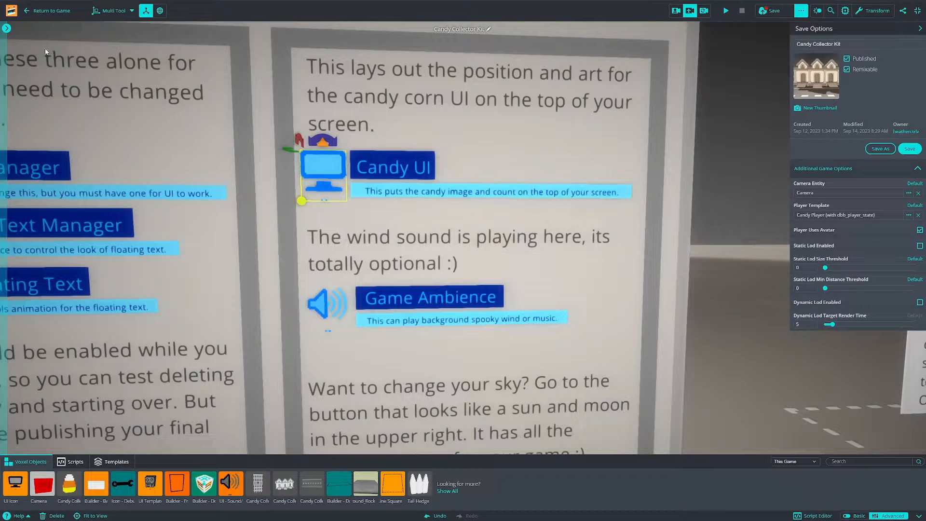
pyautogui.click(43, 16)
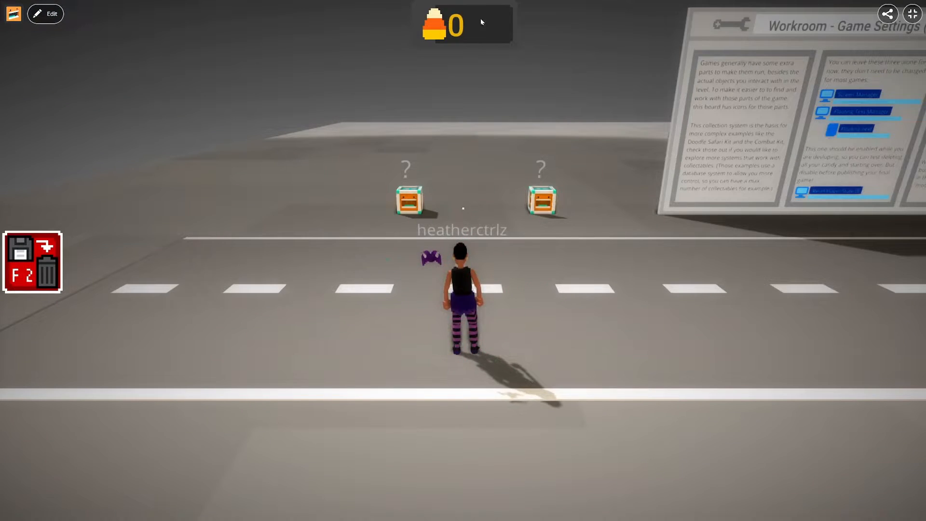
pyautogui.click(53, 16)
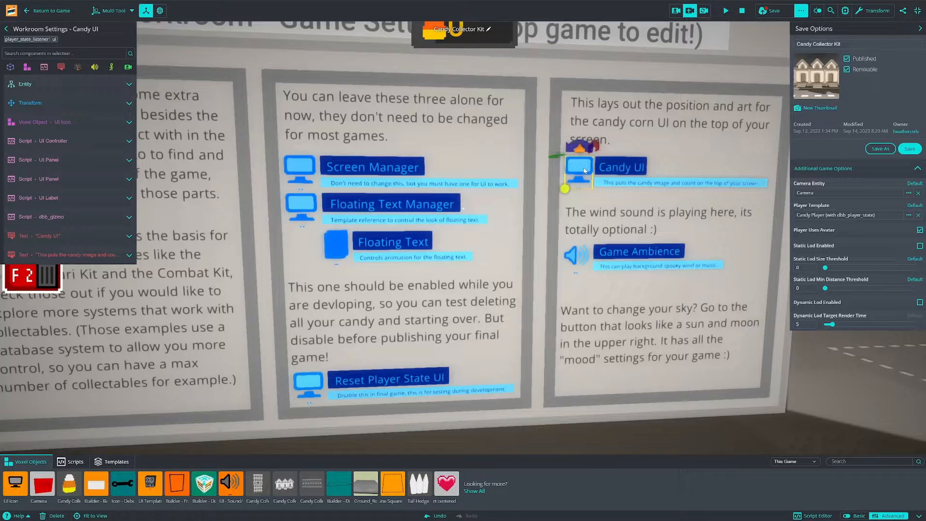
# Examine the Candy UI's first UI Panel script, including its position settings and the available voxel objects for the counter art
pyautogui.click(50, 159)
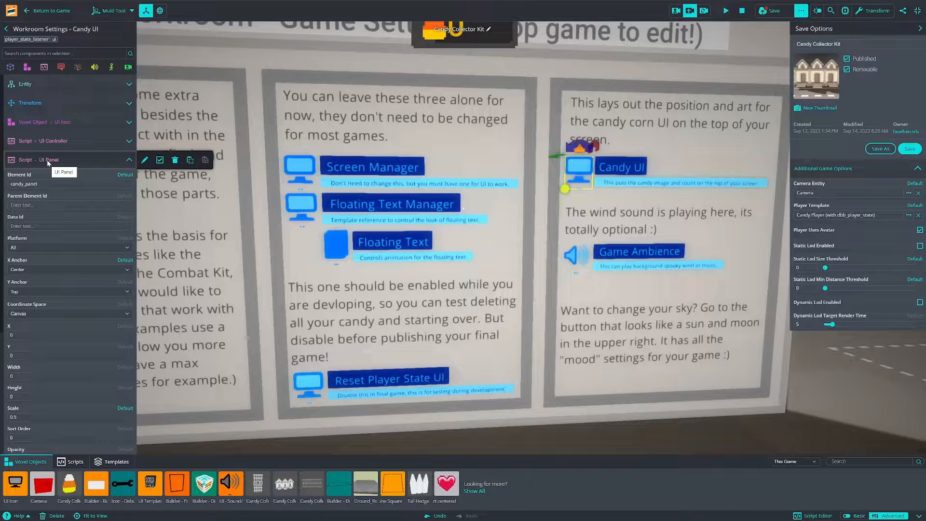
pyautogui.scroll(-4, 84, 317)
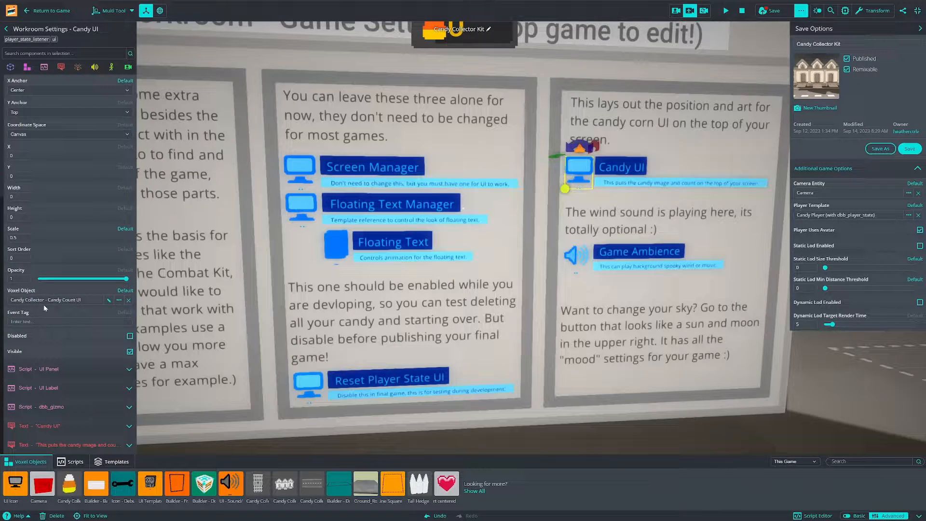
pyautogui.click(118, 300)
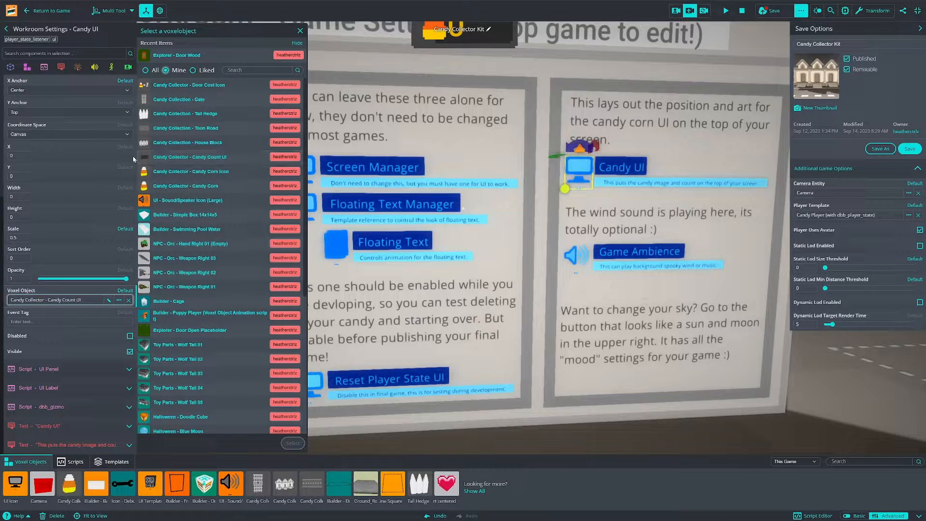
pyautogui.moveTo(144, 160)
pyautogui.scroll(5, 86, 192)
pyautogui.click(56, 165)
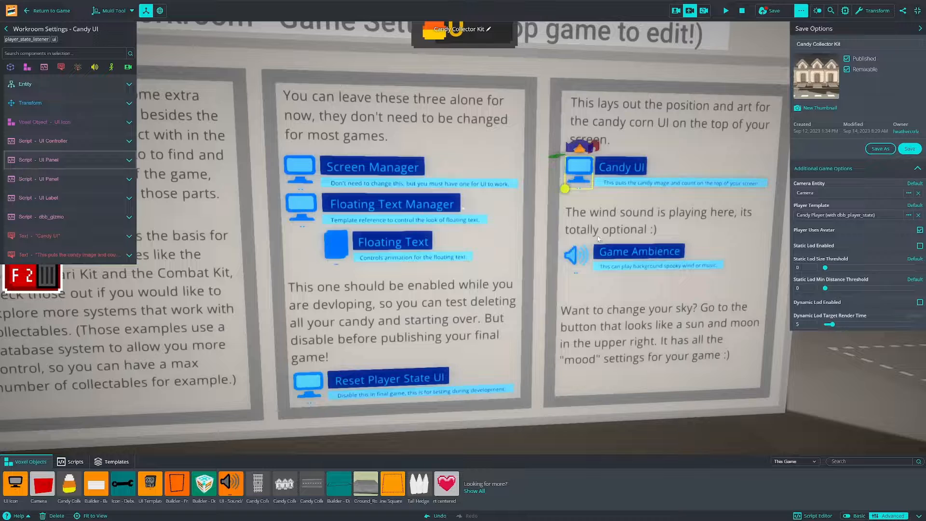
# Select the Game Ambience icon and inspect its Sound component's clip, gain and loop settings
pyautogui.click(574, 258)
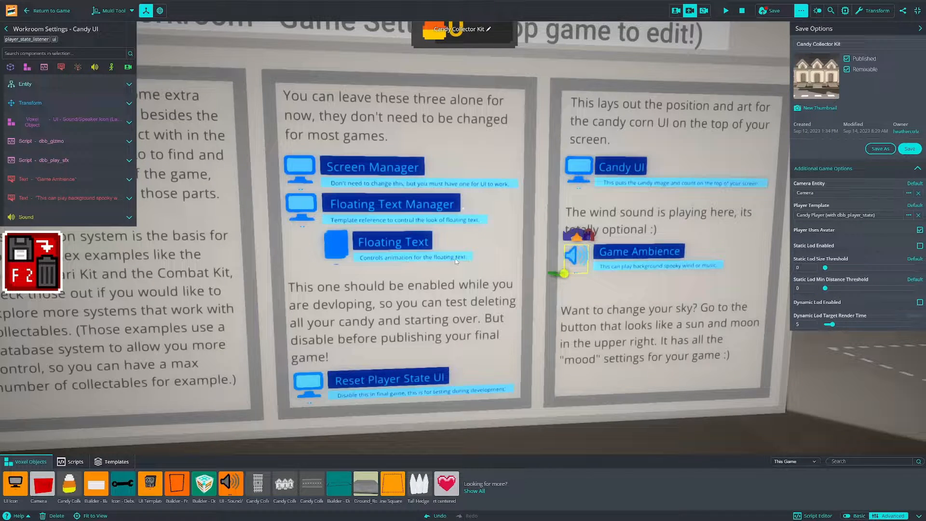
pyautogui.moveTo(128, 219)
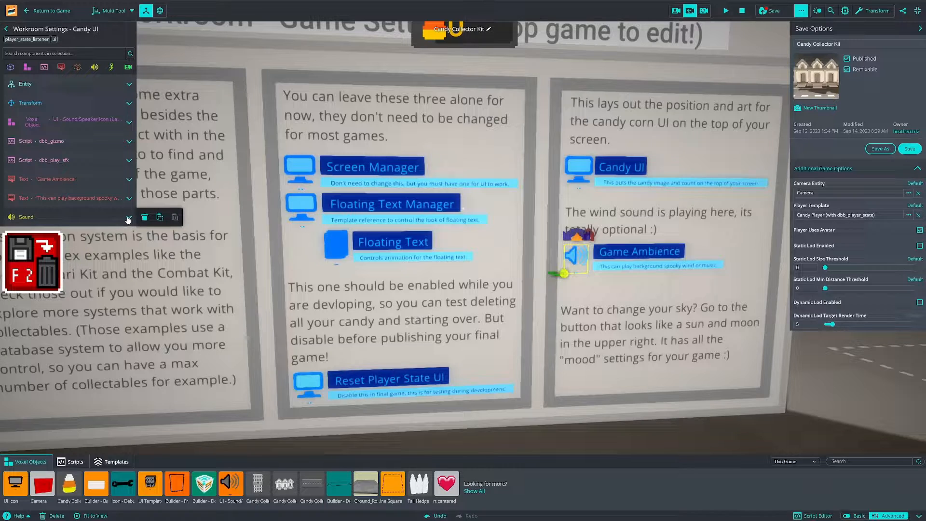
pyautogui.click(121, 218)
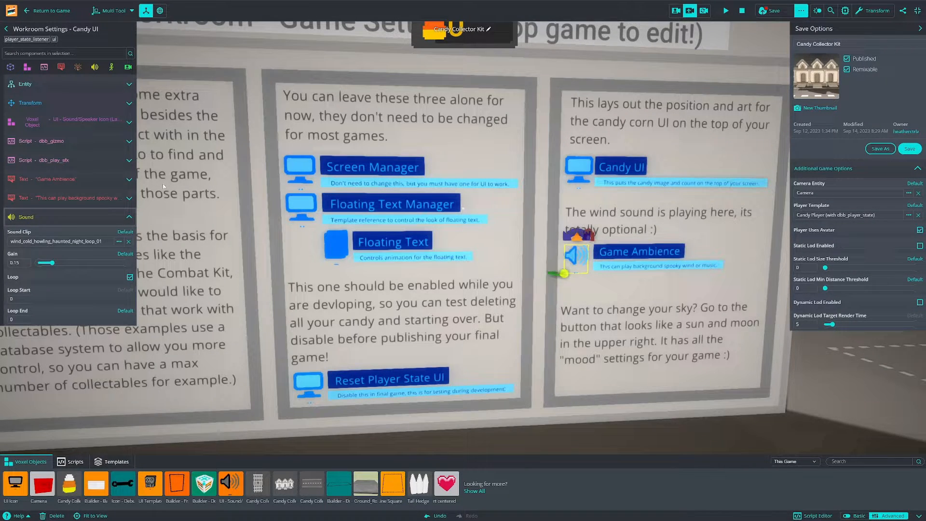
pyautogui.moveTo(37, 219)
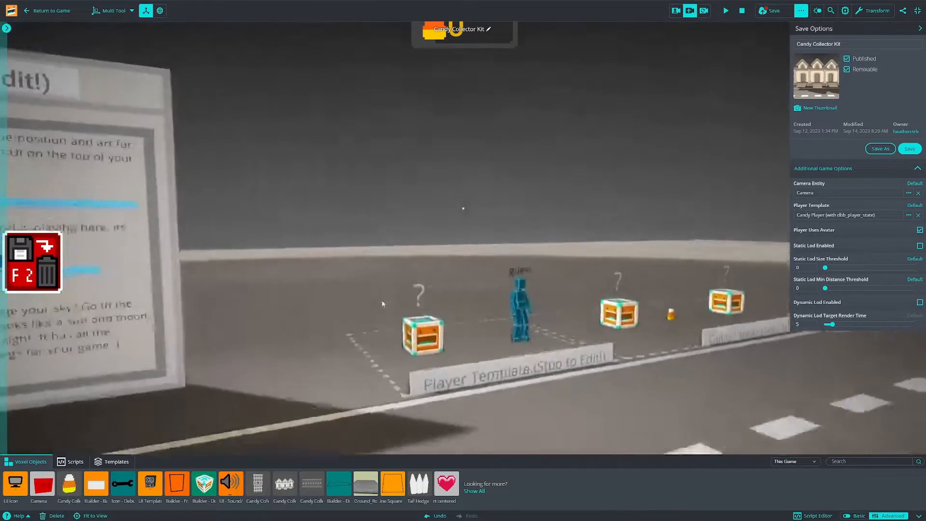
# Review the game's Mood settings, including Ambient Light and Sun Light, and view the advanced renderer options
pyautogui.moveTo(381, 301); pyautogui.dragTo(370, 330, button='right')
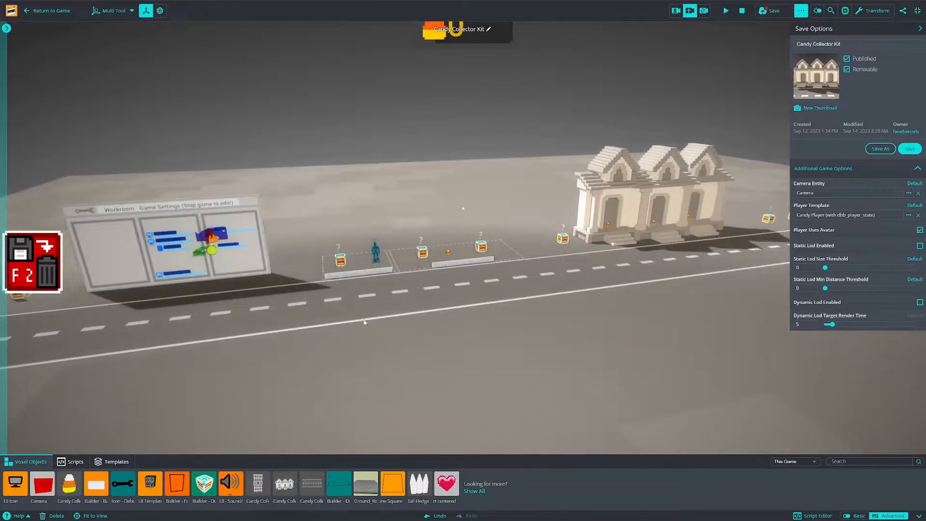
pyautogui.press('a')
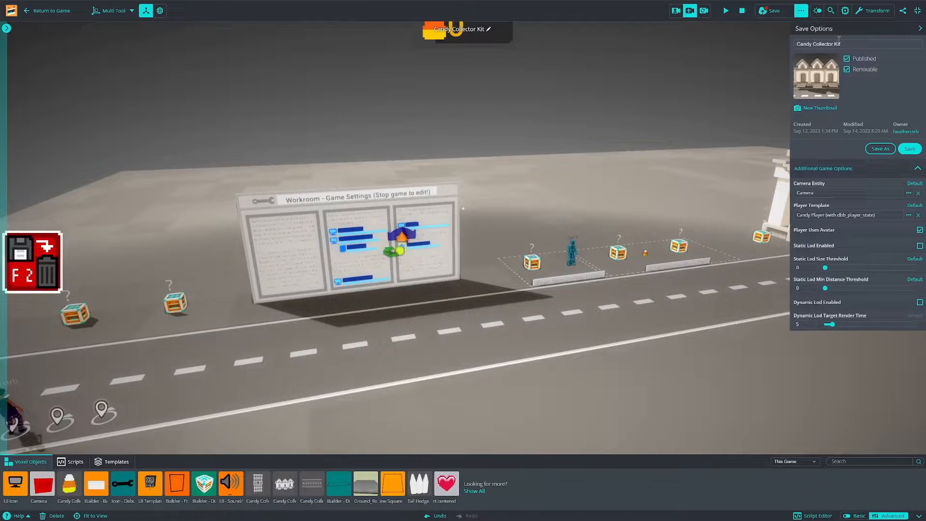
pyautogui.click(919, 28)
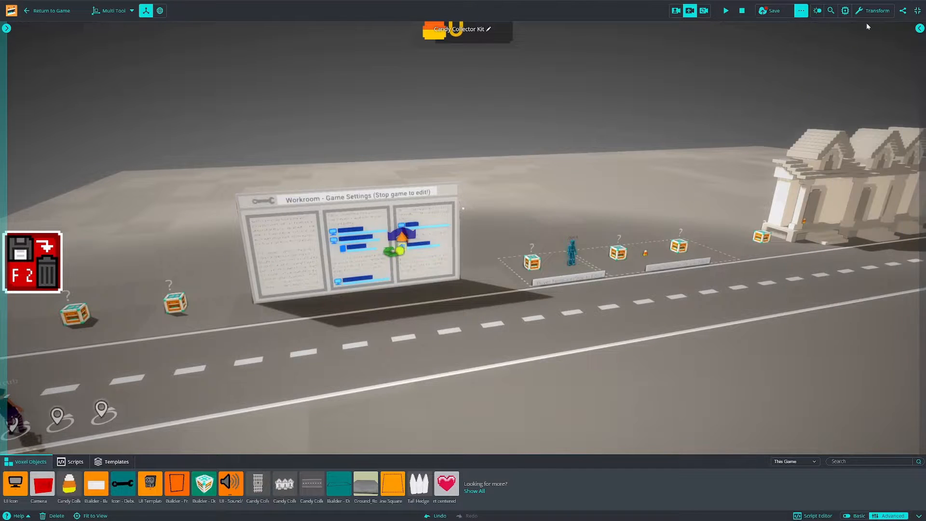
pyautogui.click(817, 11)
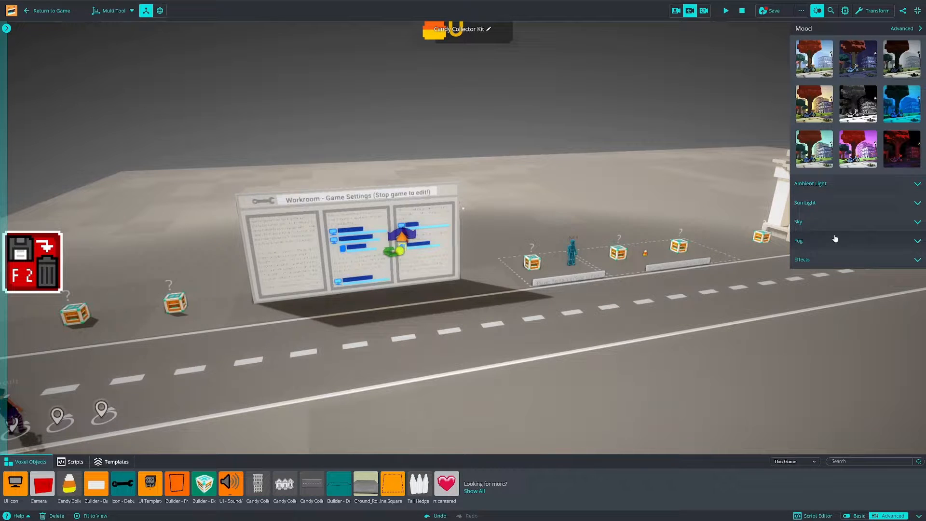
pyautogui.click(832, 184)
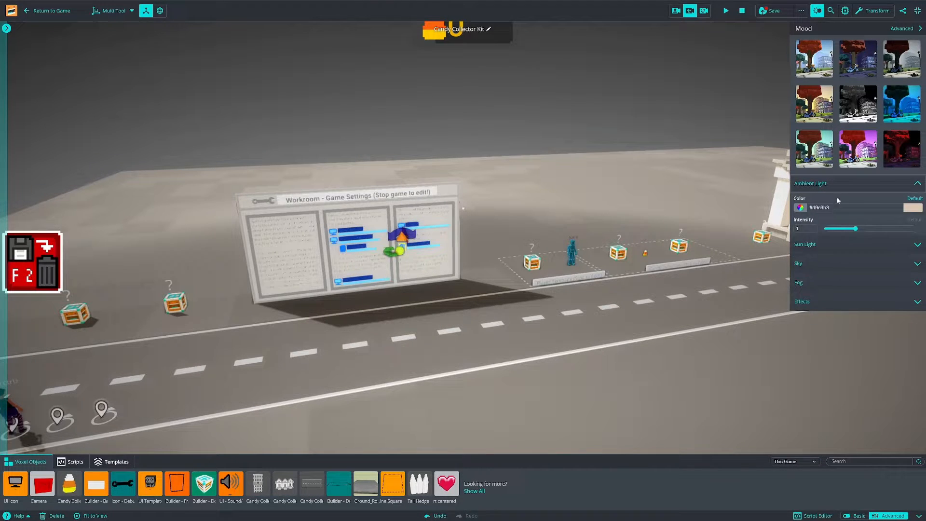
pyautogui.click(827, 244)
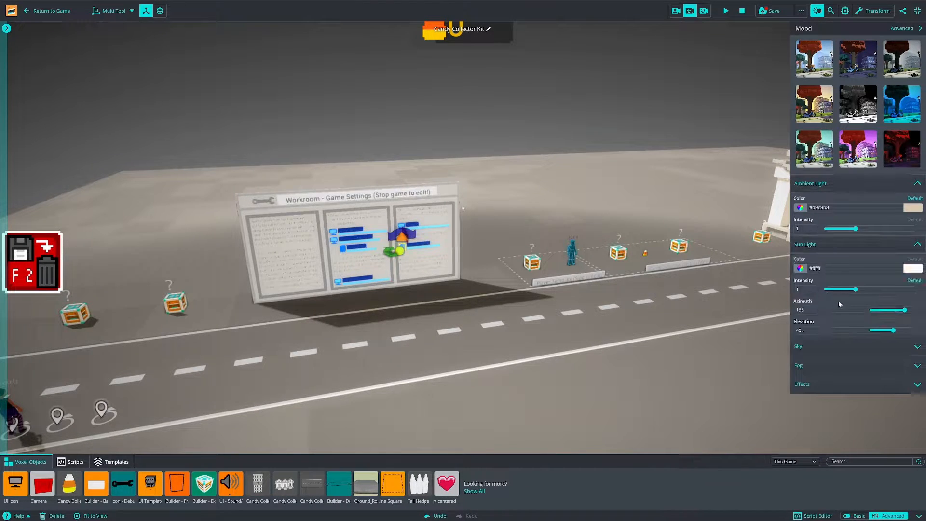
pyautogui.click(816, 188)
pyautogui.click(820, 200)
pyautogui.click(904, 30)
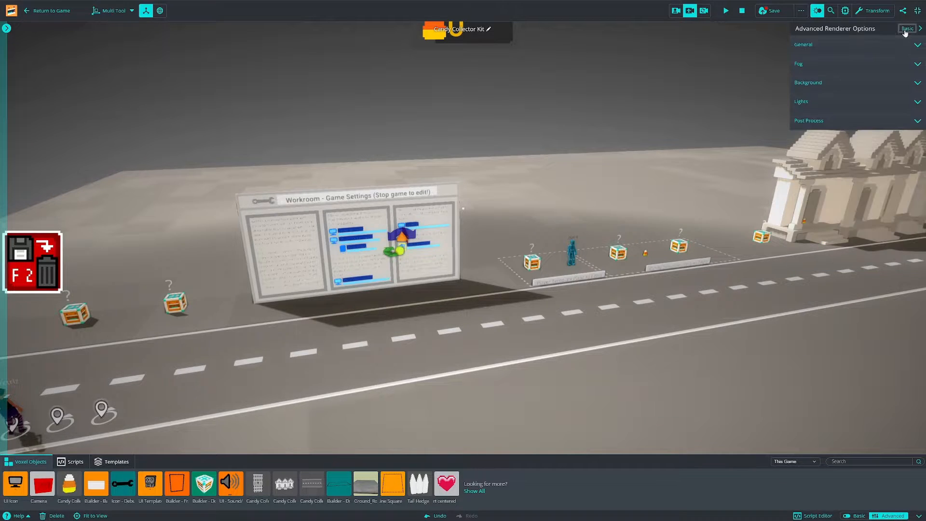
# Review the Save Options, checking the camera entity and player template under Additional Game Options, and collapse that section
pyautogui.click(801, 11)
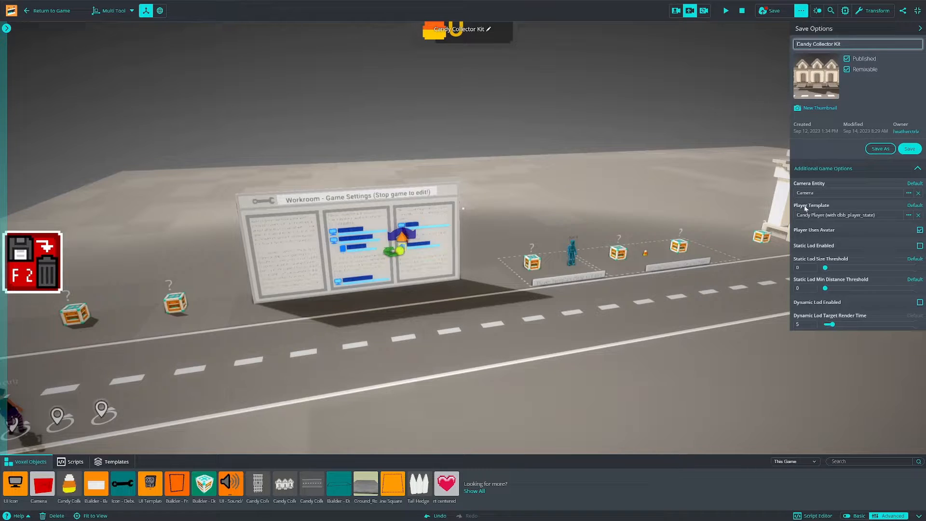
pyautogui.click(823, 170)
pyautogui.click(824, 171)
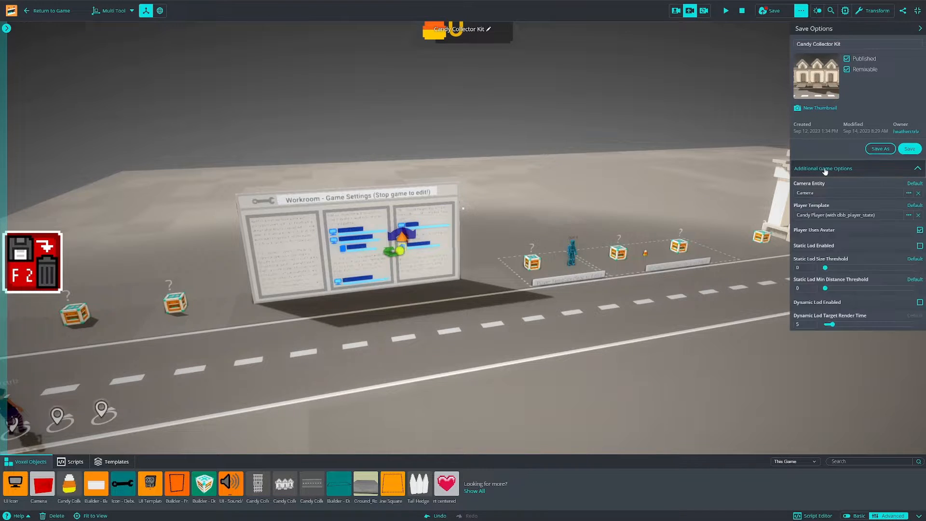
pyautogui.click(825, 170)
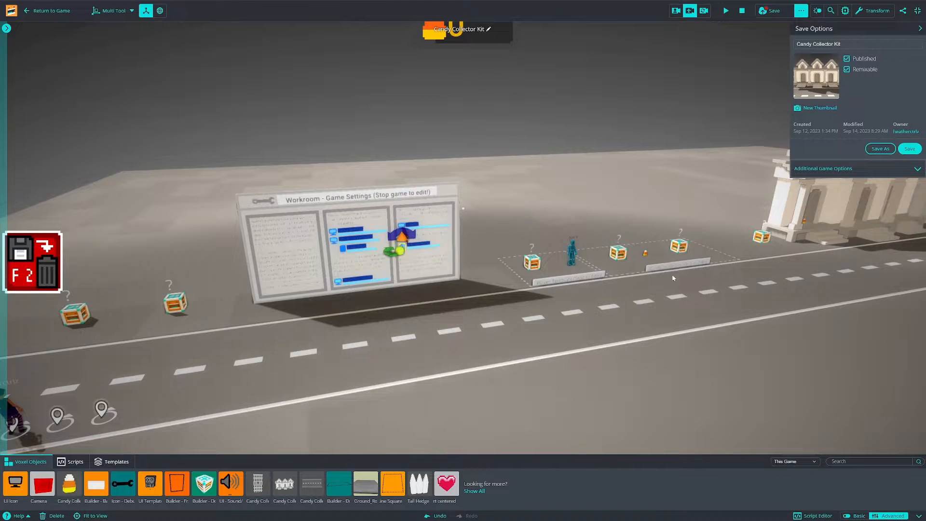
# Highlight the game's name in the Save Options and close the panel
pyautogui.click(812, 44)
pyautogui.moveTo(841, 44); pyautogui.dragTo(770, 45)
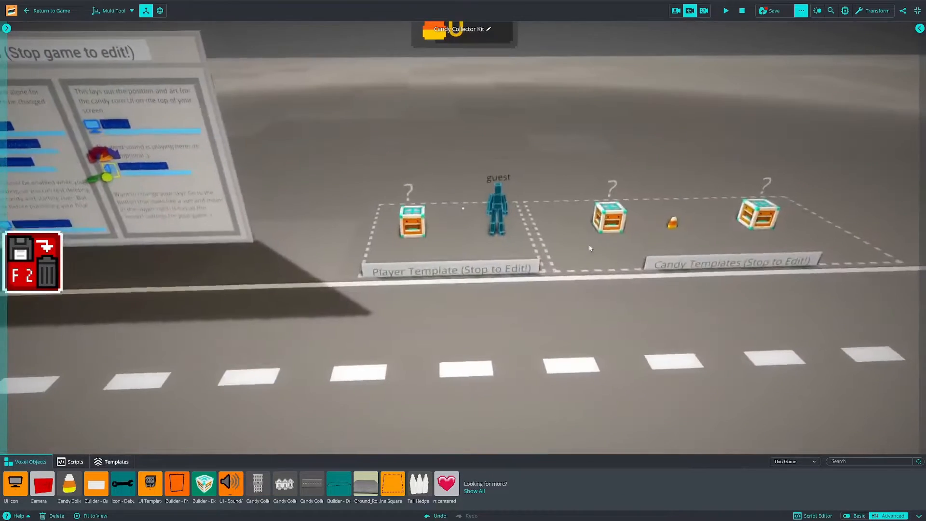
# Stop the game and examine the Player Template and Candy Templates areas with their instruction notes
pyautogui.moveTo(589, 248); pyautogui.dragTo(586, 242, button='right')
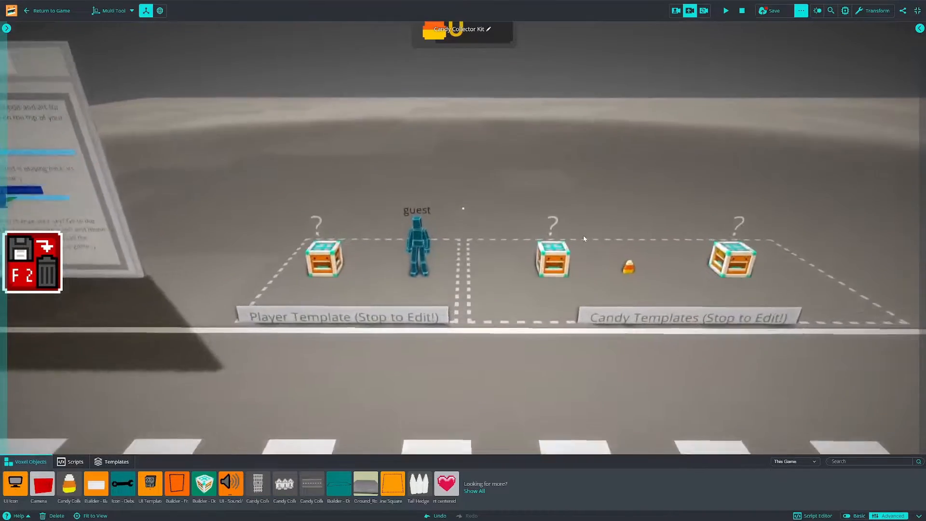
pyautogui.press('w')
pyautogui.press('s')
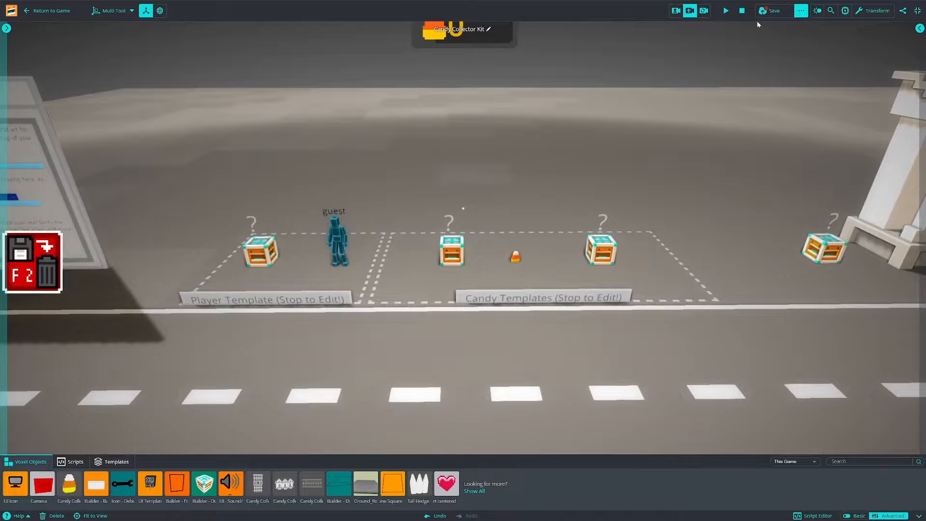
pyautogui.click(742, 10)
pyautogui.moveTo(676, 225); pyautogui.dragTo(588, 212, button='right')
pyautogui.press('w')
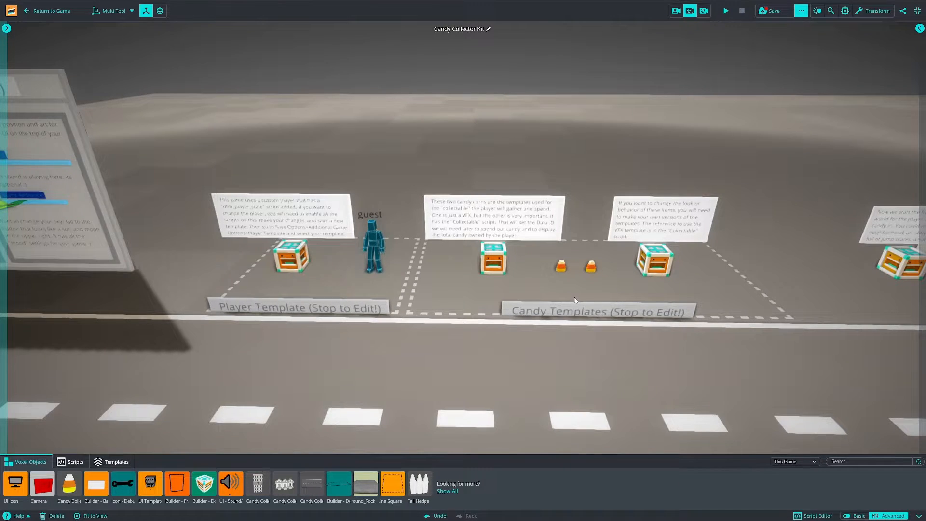
pyautogui.moveTo(574, 295)
pyautogui.mouseDown(button='right')
pyautogui.moveTo(588, 281)
pyautogui.moveTo(571, 287)
pyautogui.moveTo(578, 289)
pyautogui.mouseUp(button='right')
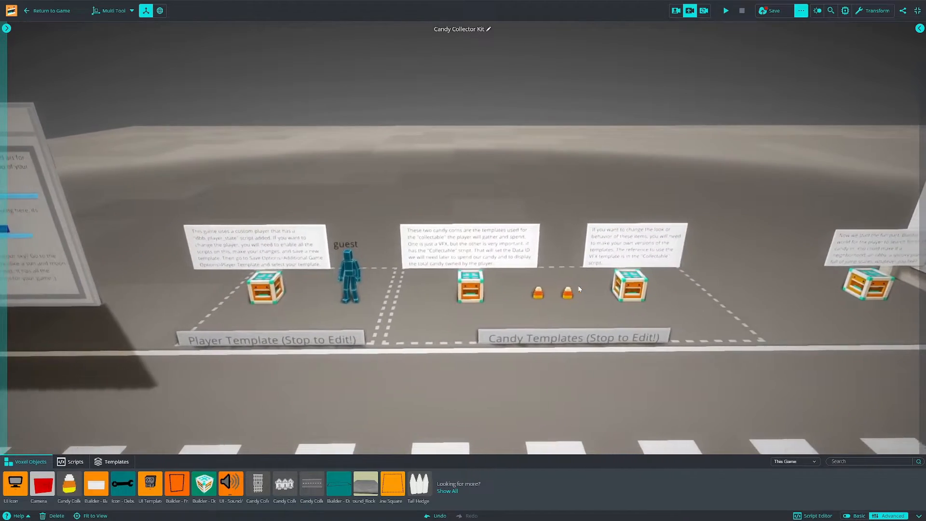
pyautogui.press('d')
pyautogui.press('s')
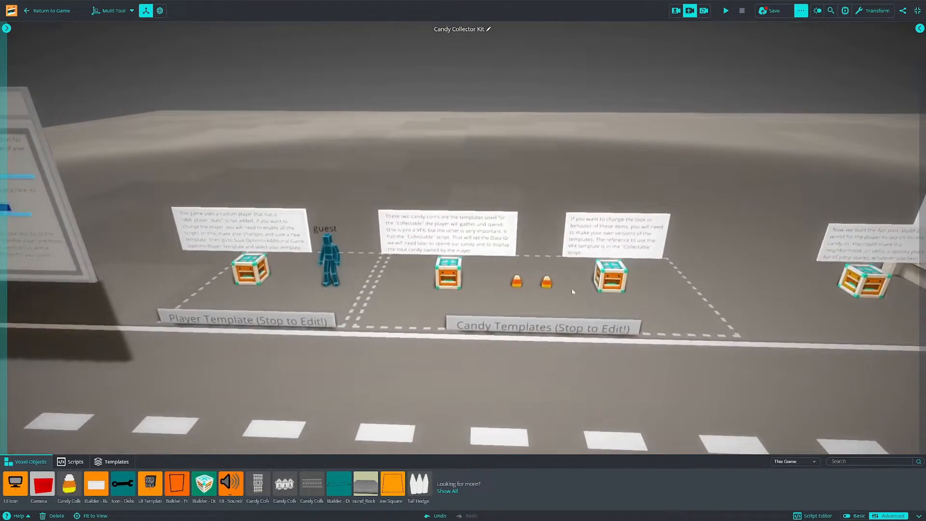
# Examine the row of houses and select the candy corn collectables in the first and middle doorways
pyautogui.press('d')
pyautogui.moveTo(585, 283)
pyautogui.mouseDown(button='right')
pyautogui.moveTo(661, 265)
pyautogui.moveTo(578, 274)
pyautogui.mouseUp(button='right')
pyautogui.press('w')
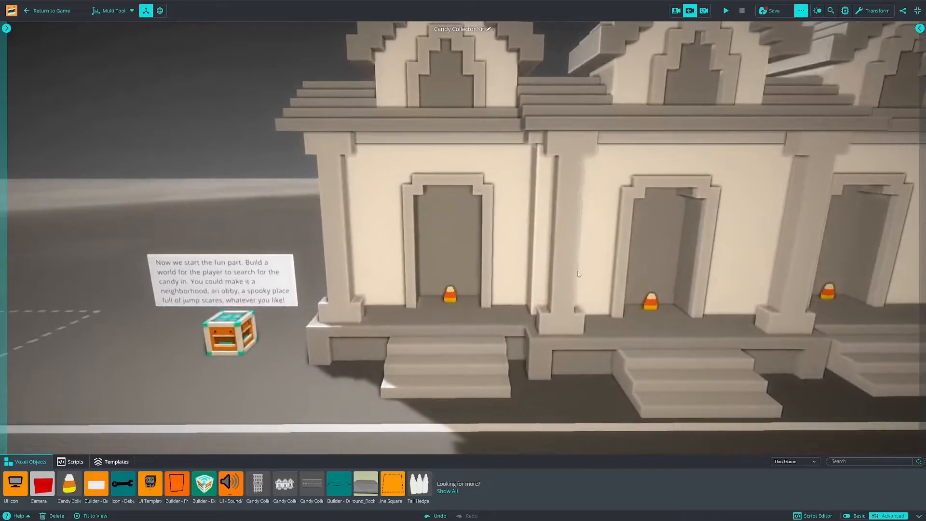
pyautogui.press('a')
pyautogui.press('s')
pyautogui.press('w')
pyautogui.moveTo(466, 308); pyautogui.dragTo(349, 310, button='right')
pyautogui.click(398, 291)
pyautogui.press('d')
pyautogui.moveTo(470, 335); pyautogui.dragTo(435, 304, button='right')
pyautogui.press('w')
pyautogui.click(400, 285)
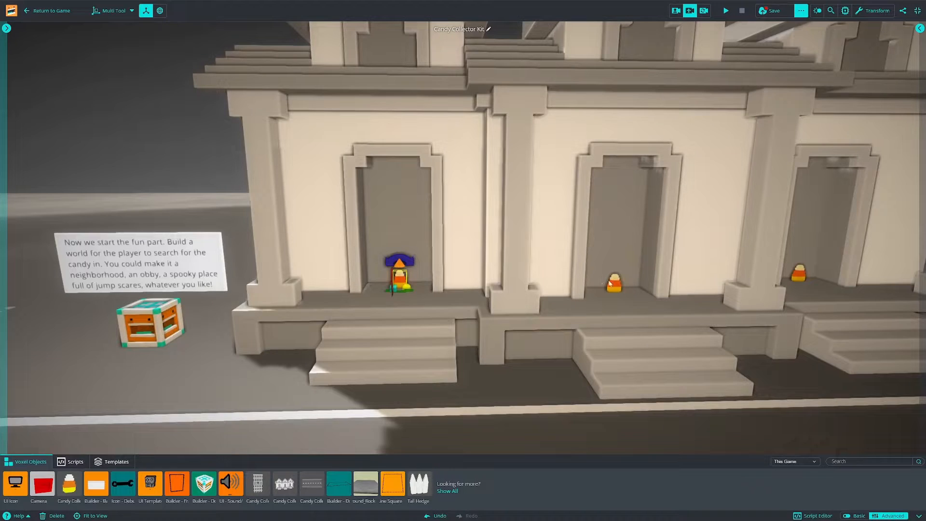
pyautogui.click(614, 284)
pyautogui.press('s')
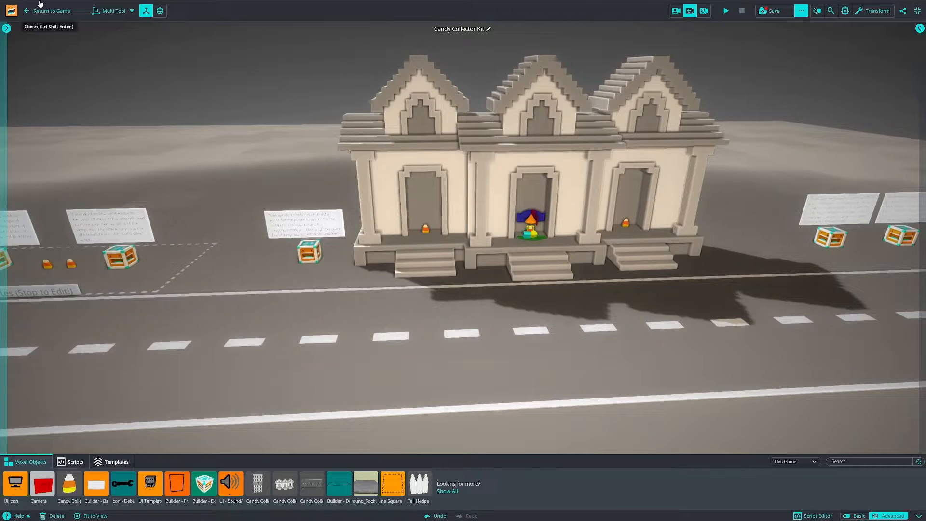
# Return to the game and collect the candy corn from all three doorways to test the candy counter
pyautogui.click(54, 12)
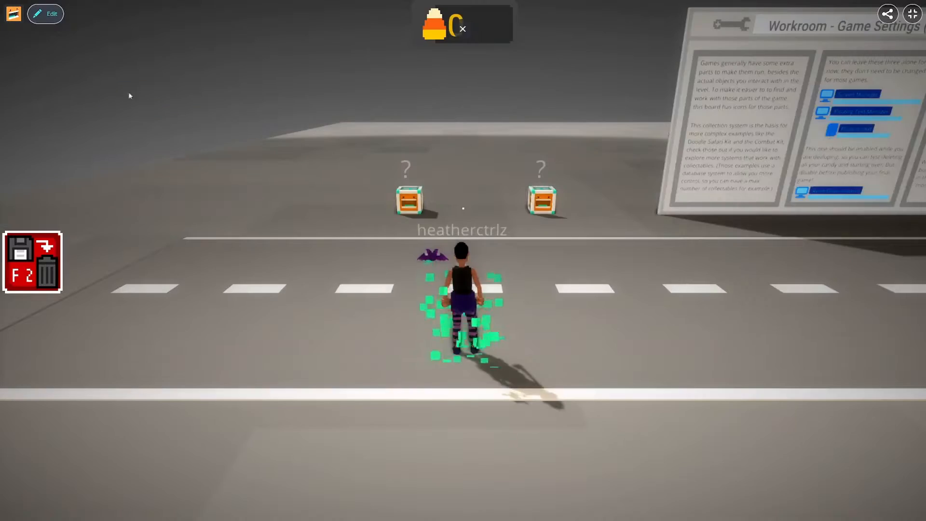
pyautogui.press('w')
pyautogui.press('s')
pyautogui.press('w')
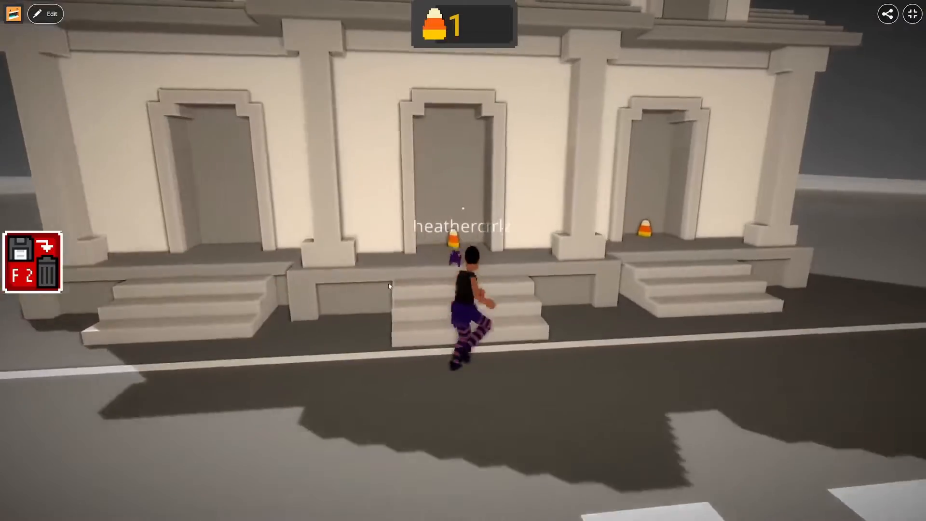
pyautogui.press('d')
pyautogui.press('w')
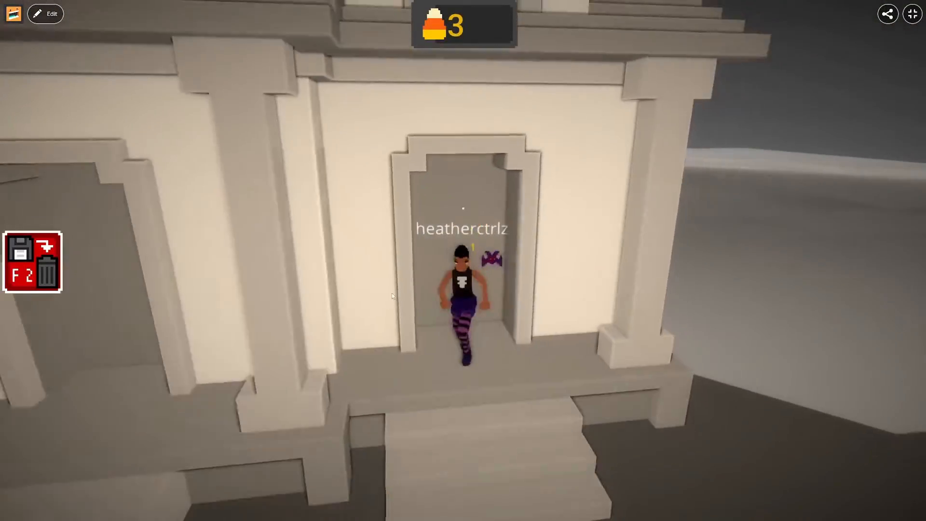
pyautogui.press('s')
pyautogui.press('a')
pyautogui.press('s')
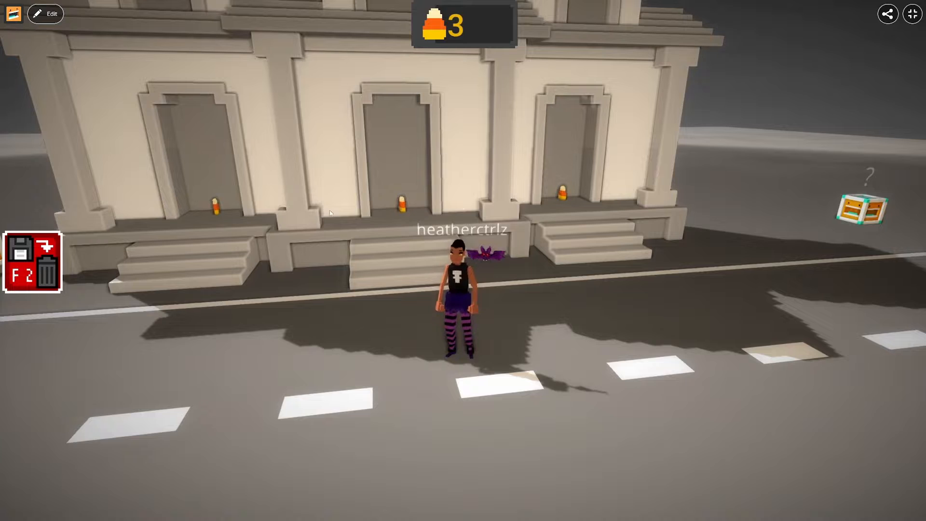
# Go back to editing, select a doorway candy corn and inspect its Collectable script settings, including Data Id and Reset Seconds
pyautogui.click(53, 15)
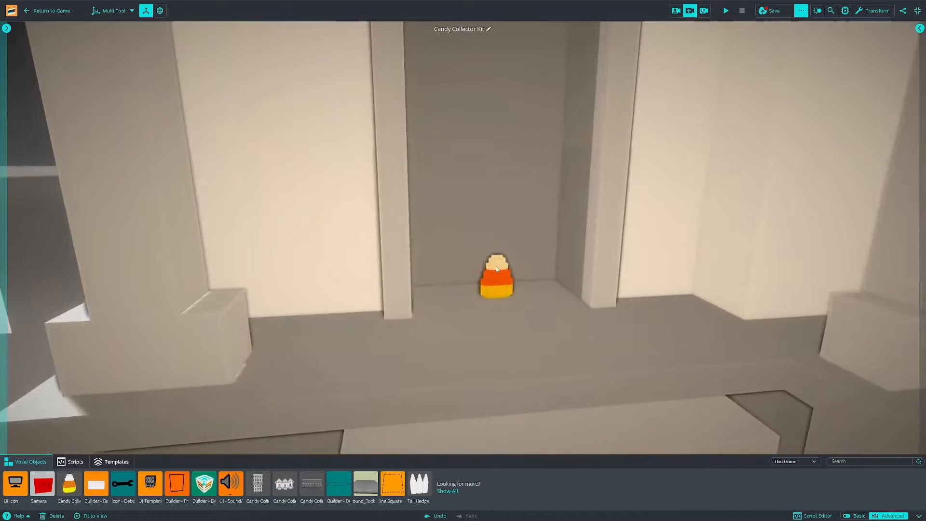
pyautogui.click(496, 269)
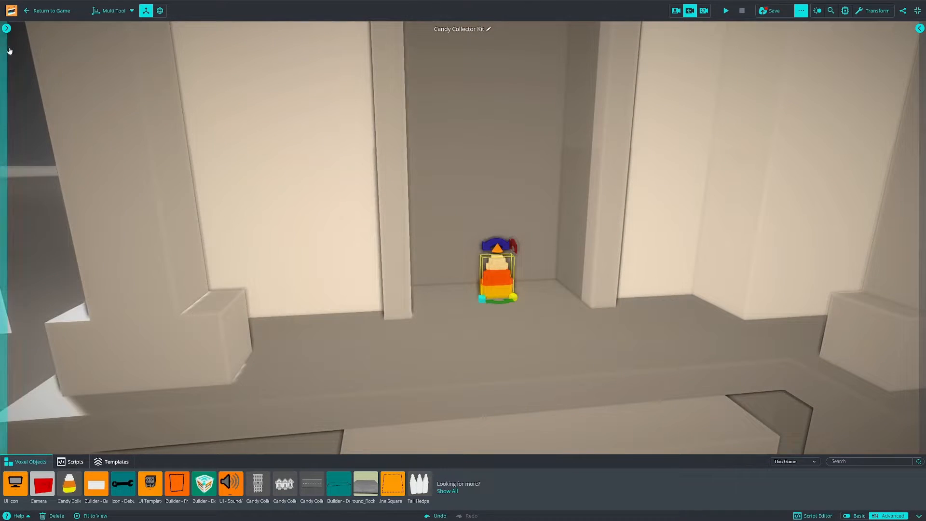
pyautogui.click(57, 148)
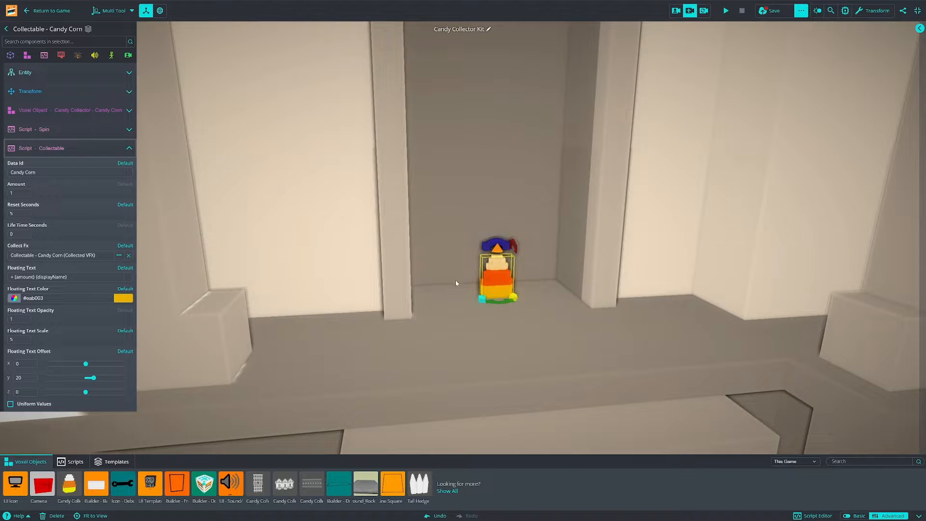
pyautogui.click(44, 148)
pyautogui.moveTo(603, 333); pyautogui.dragTo(486, 294, button='right')
pyautogui.press('s')
pyautogui.press('w')
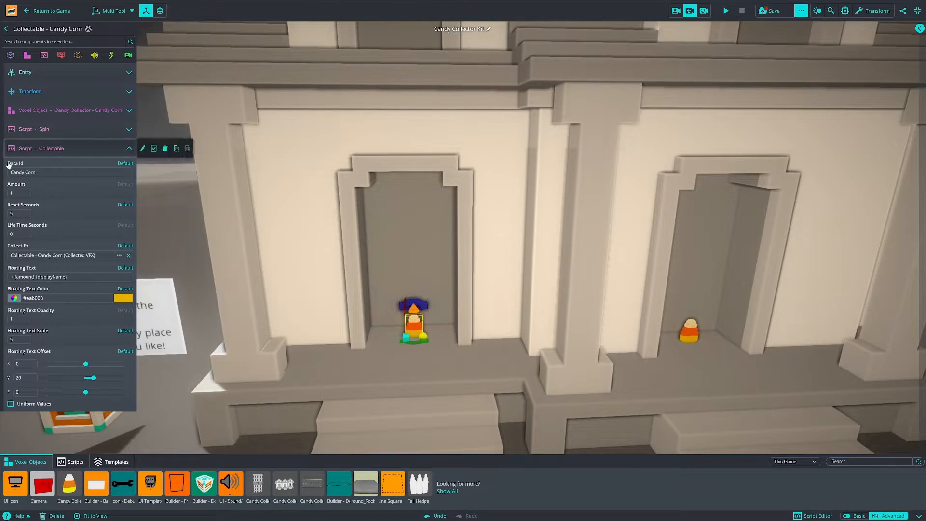
pyautogui.click(45, 149)
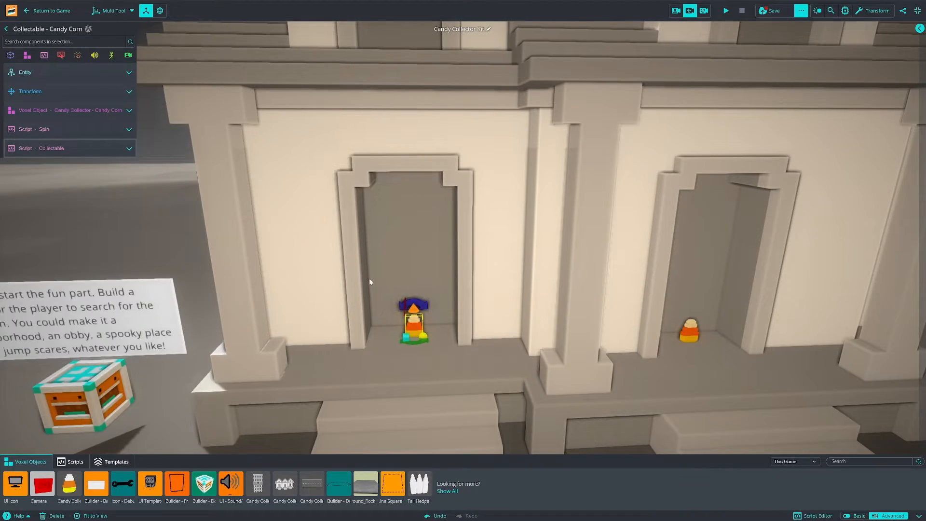
# Move on to the walled gate area and browse the Featured templates available for building the world
pyautogui.moveTo(372, 284)
pyautogui.mouseDown(button='right')
pyautogui.moveTo(463, 275)
pyautogui.moveTo(341, 281)
pyautogui.moveTo(382, 289)
pyautogui.moveTo(366, 279)
pyautogui.moveTo(364, 298)
pyautogui.mouseUp(button='right')
pyautogui.press('s')
pyautogui.press('w')
pyautogui.press('d')
pyautogui.press('s')
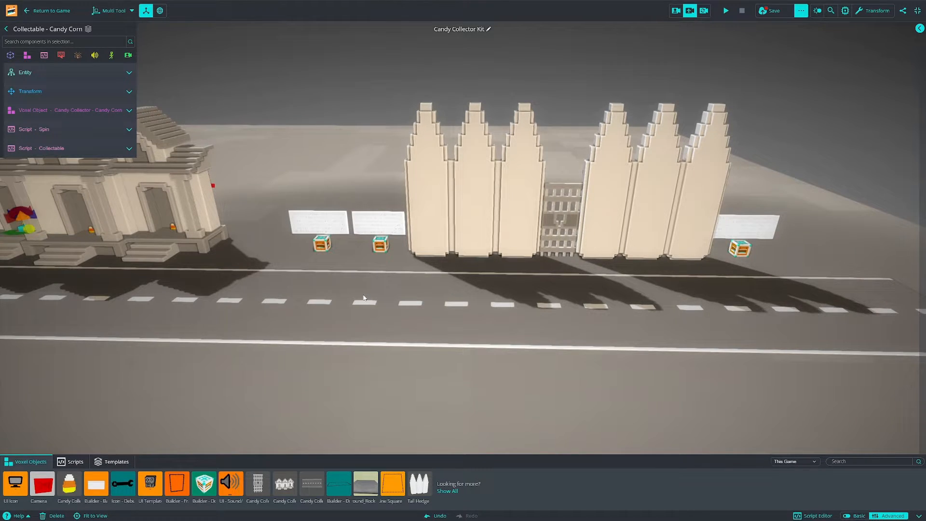
pyautogui.click(114, 462)
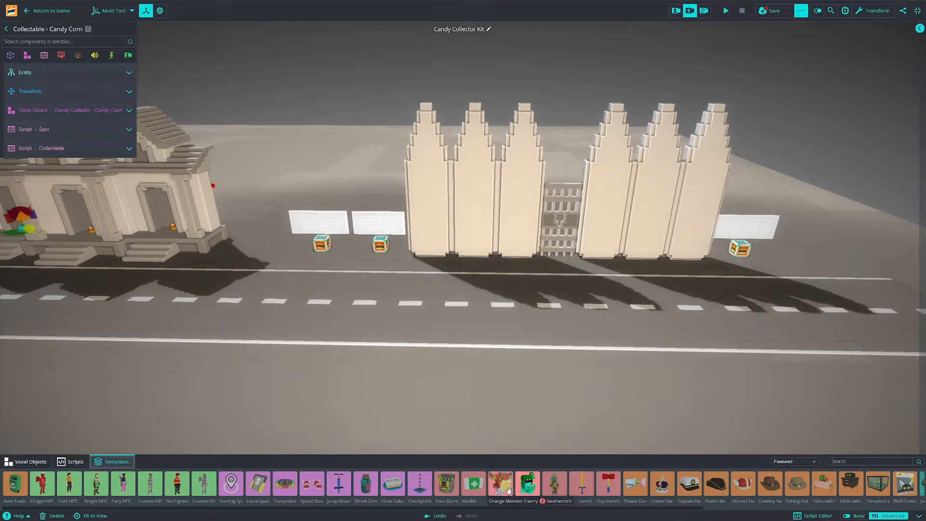
pyautogui.scroll(-5, 531, 484)
pyautogui.scroll(-1, 687, 483)
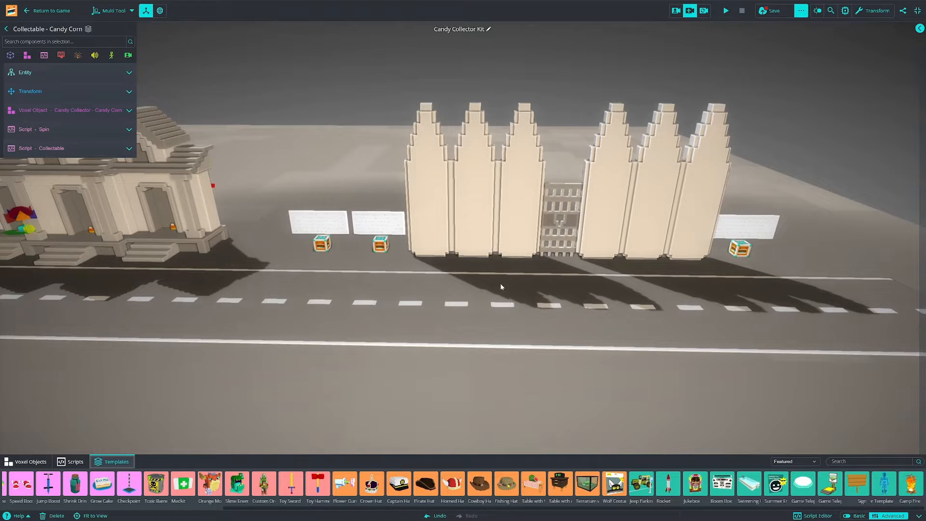
# Select the gate and inspect its Simple Purchasable Object script, including Purchasable Id and Collectable Cost Id
pyautogui.click(553, 224)
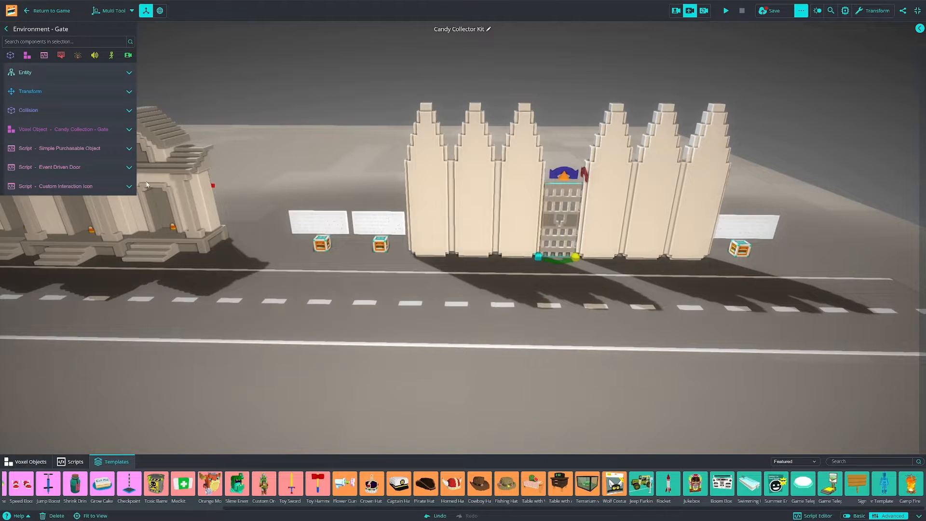
pyautogui.click(77, 148)
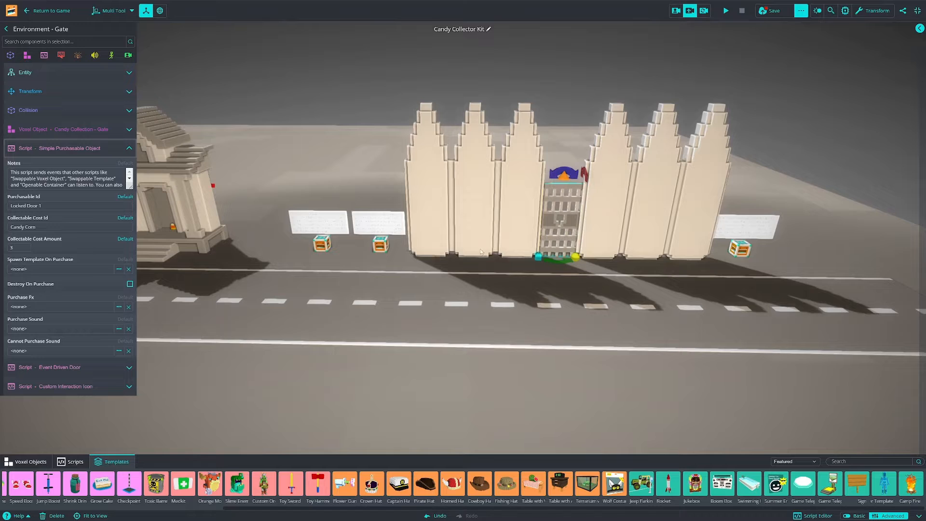
pyautogui.moveTo(34, 204)
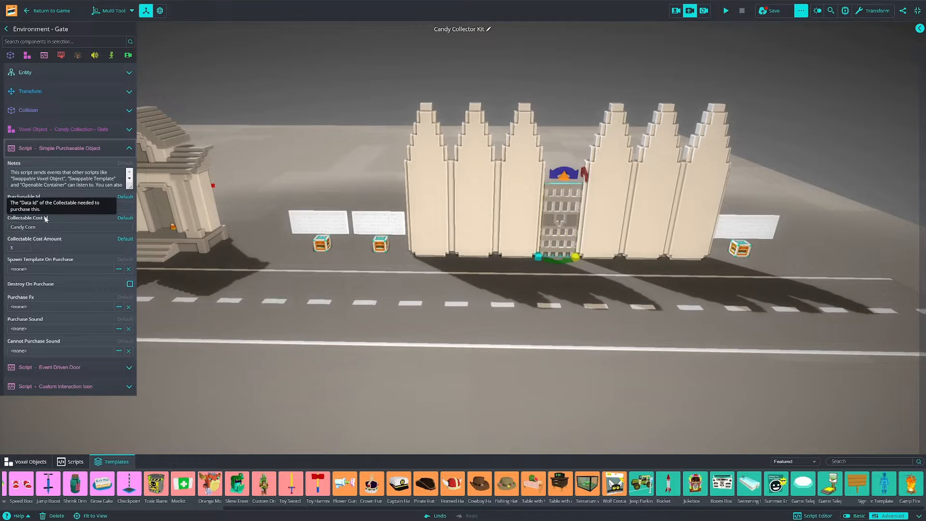
pyautogui.click(51, 228)
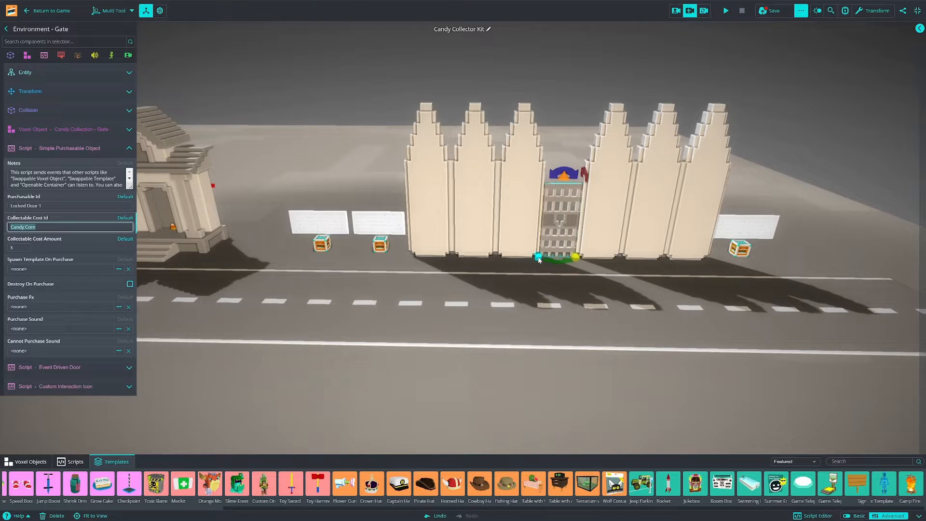
# Duplicate the gate and place the copy by the road, in front of the wall beside the original gate
pyautogui.moveTo(539, 256); pyautogui.dragTo(609, 293)
pyautogui.hotkey('ctrl', 'z')
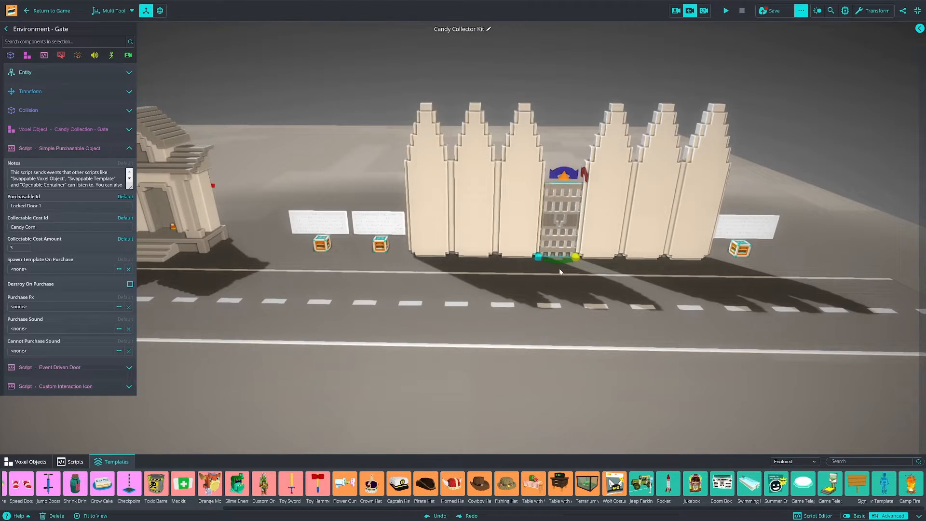
pyautogui.hotkey('ctrl', 'd')
pyautogui.moveTo(538, 256); pyautogui.dragTo(609, 295)
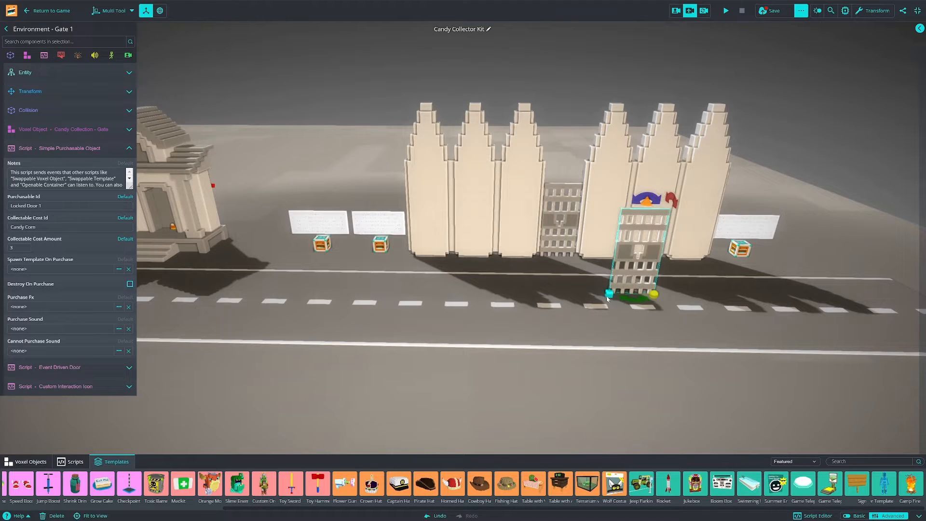
pyautogui.moveTo(609, 297); pyautogui.dragTo(521, 314)
pyautogui.press('Delete')
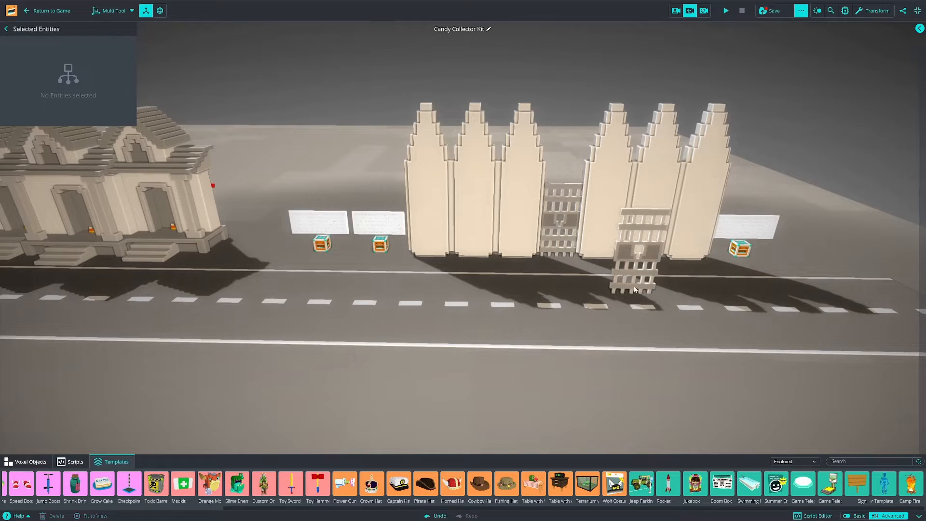
# Set the duplicated gate's Purchasable Id to Locked Door 2 and enter its Collectable Cost Amount
pyautogui.click(655, 275)
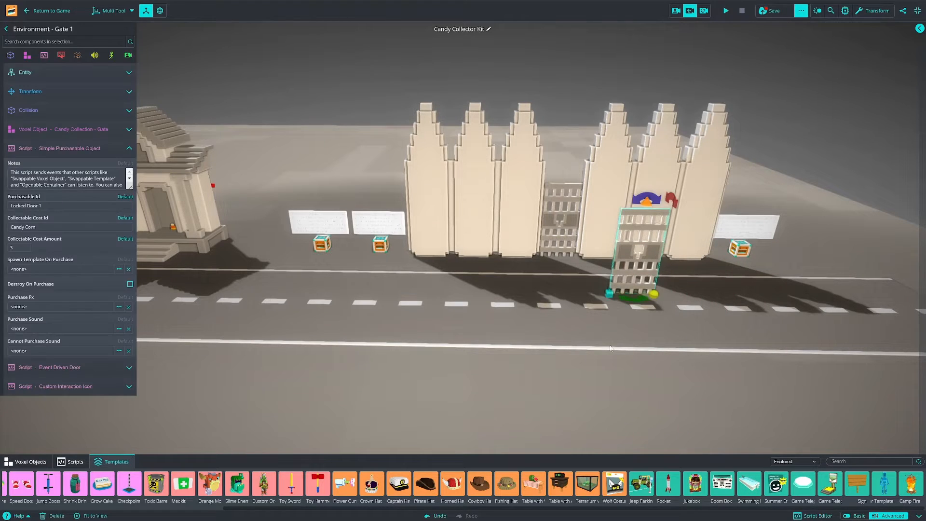
pyautogui.click(45, 204)
pyautogui.press('BackSpace')
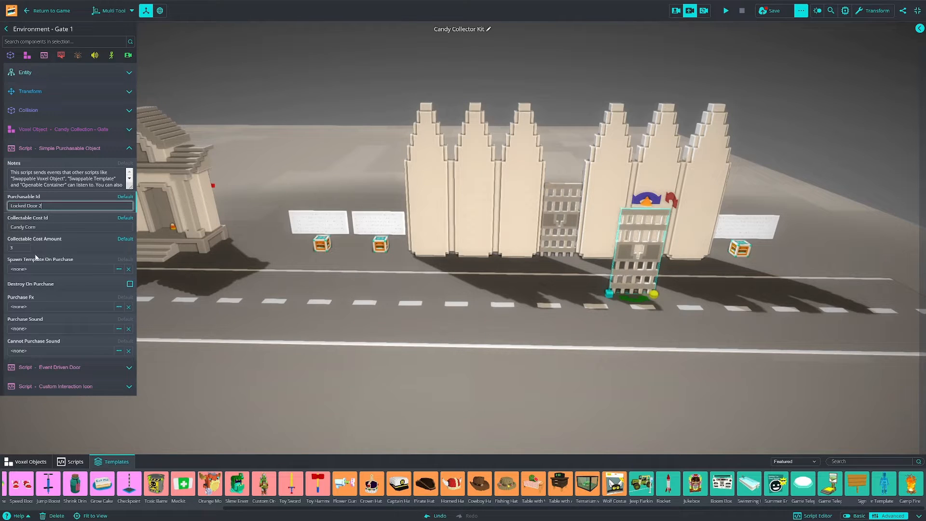
pyautogui.press('Return')
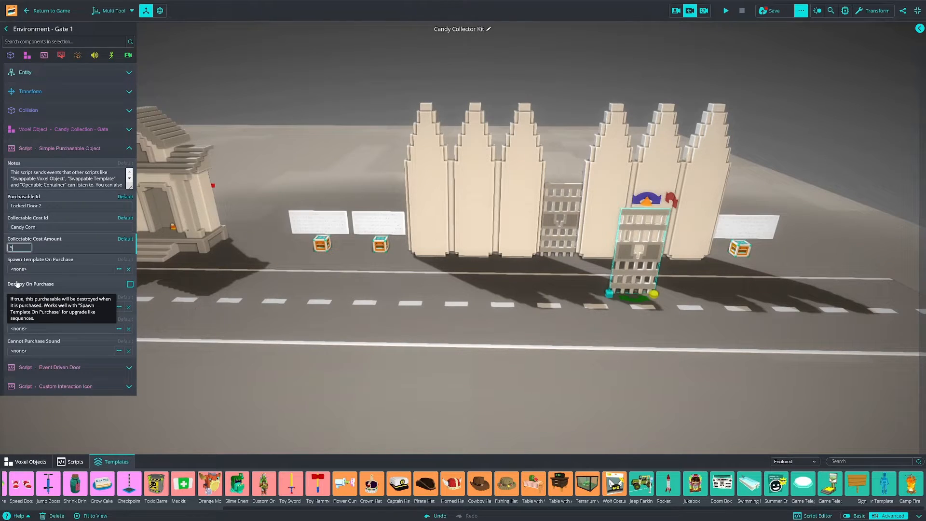
# Tint the duplicated gate's voxel object red through its Color setting and collapse the component
pyautogui.click(43, 149)
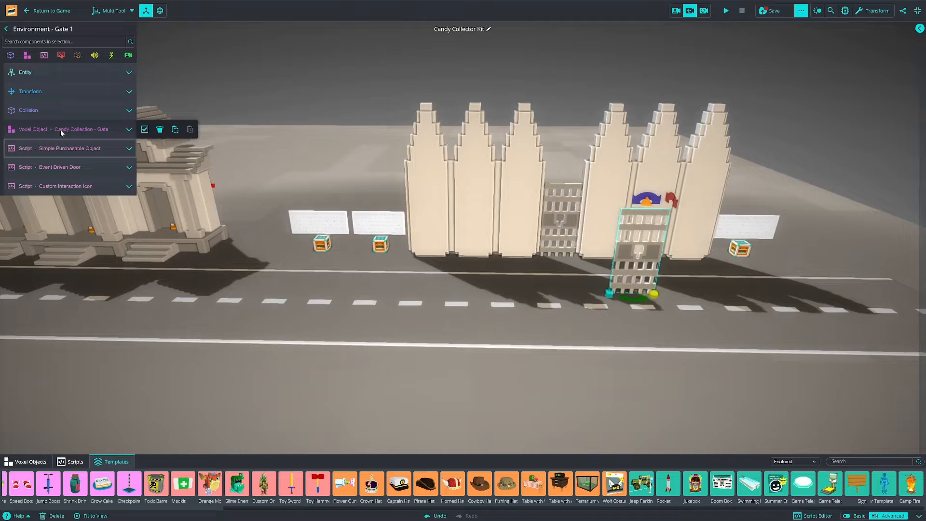
pyautogui.click(59, 129)
pyautogui.click(123, 215)
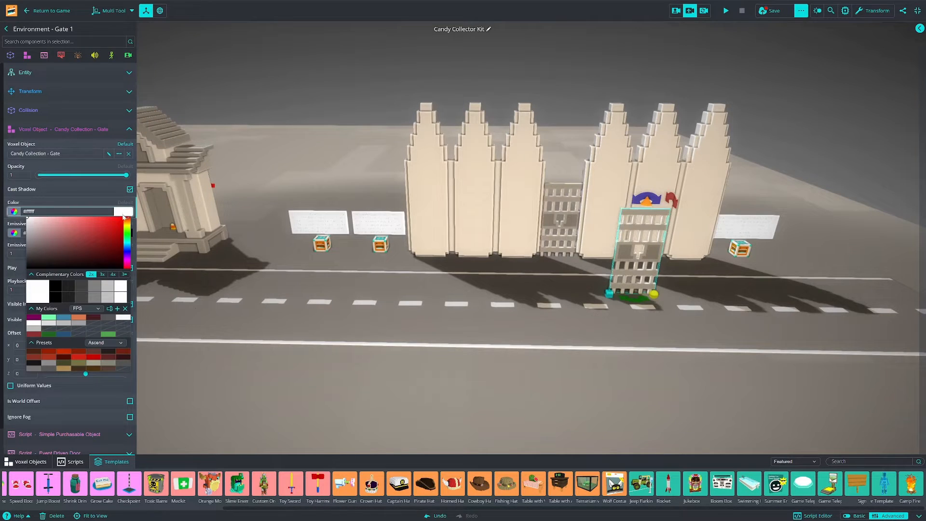
pyautogui.click(91, 217)
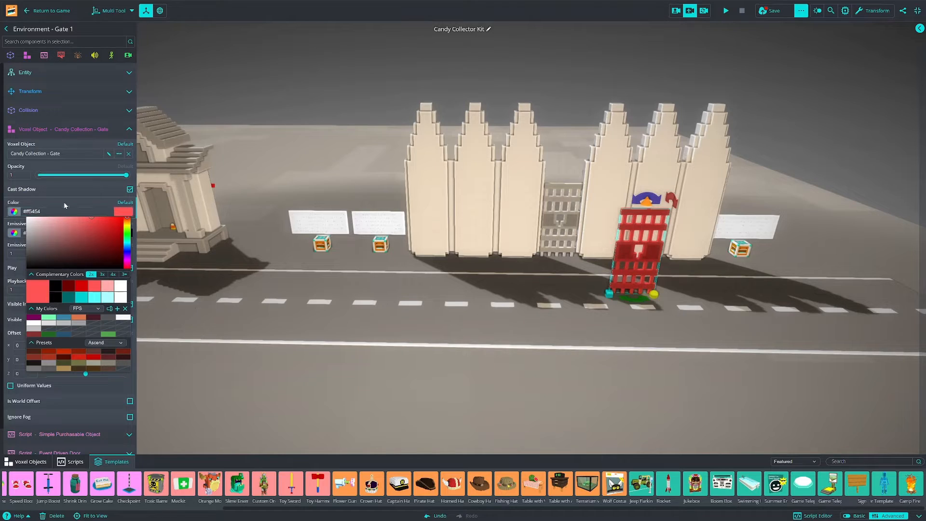
pyautogui.click(69, 130)
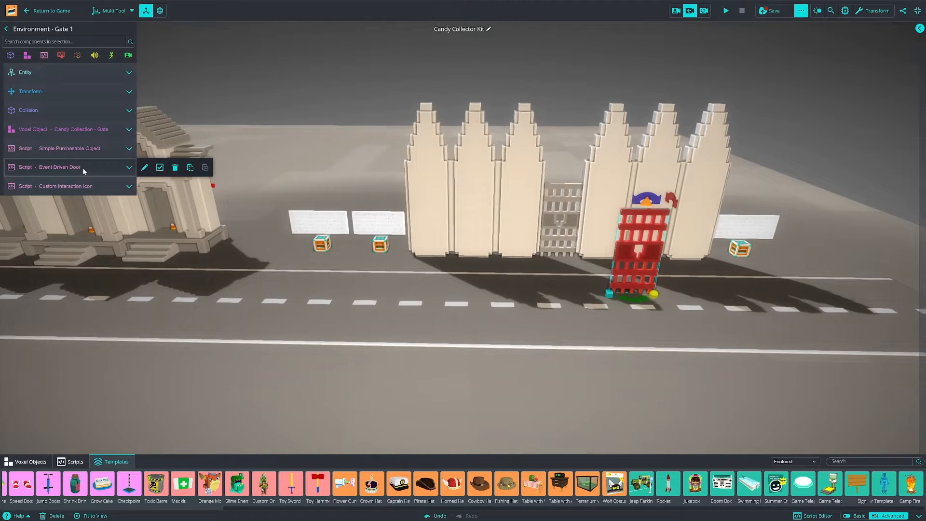
# Set the red gate's Event Driven Door Open Position Offset Y to -80 and collapse the script
pyautogui.click(81, 169)
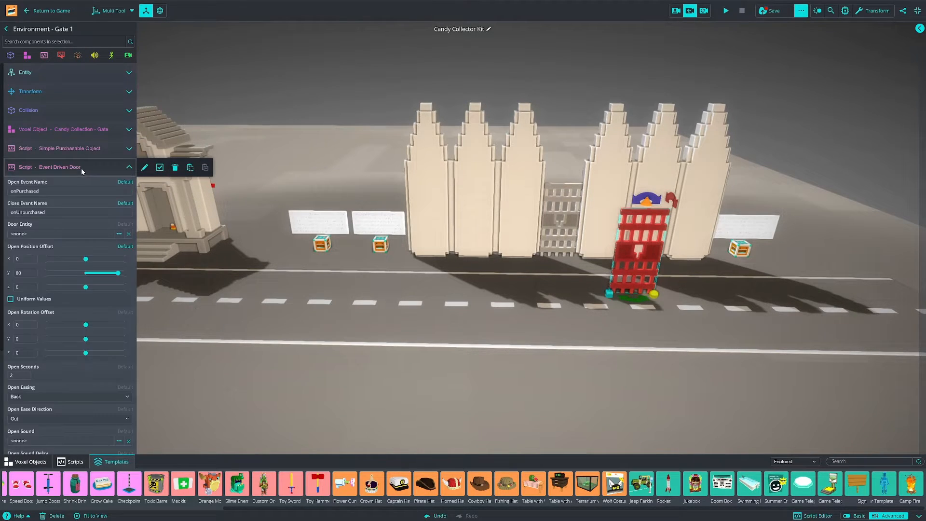
pyautogui.click(22, 273)
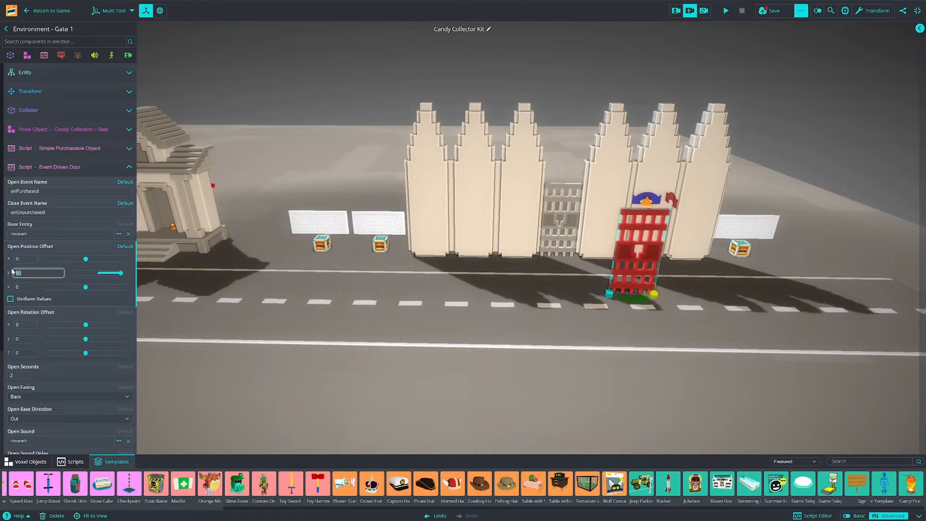
pyautogui.write('-')
pyautogui.click(48, 169)
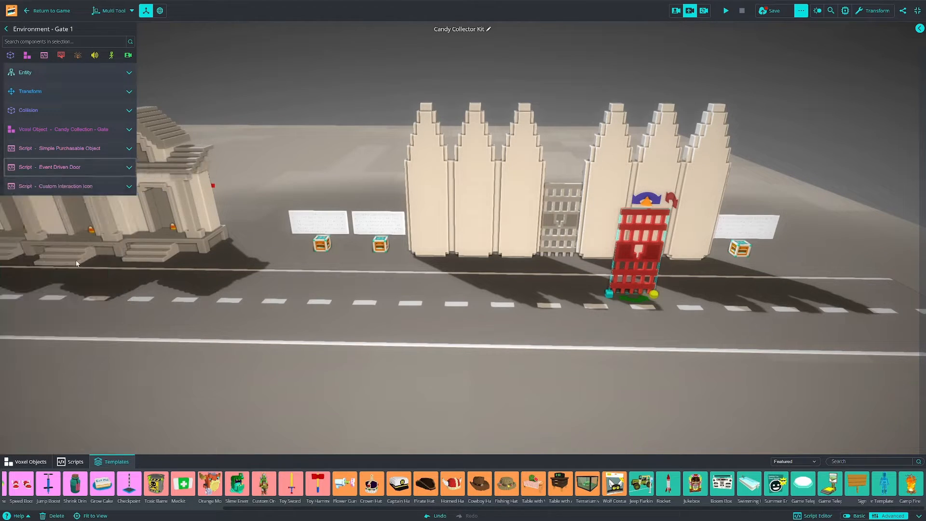
# Inspect the red gate's Custom Interaction Icon script and preview the Candy Collector - Door Cost Icon among the available voxel objects
pyautogui.click(82, 190)
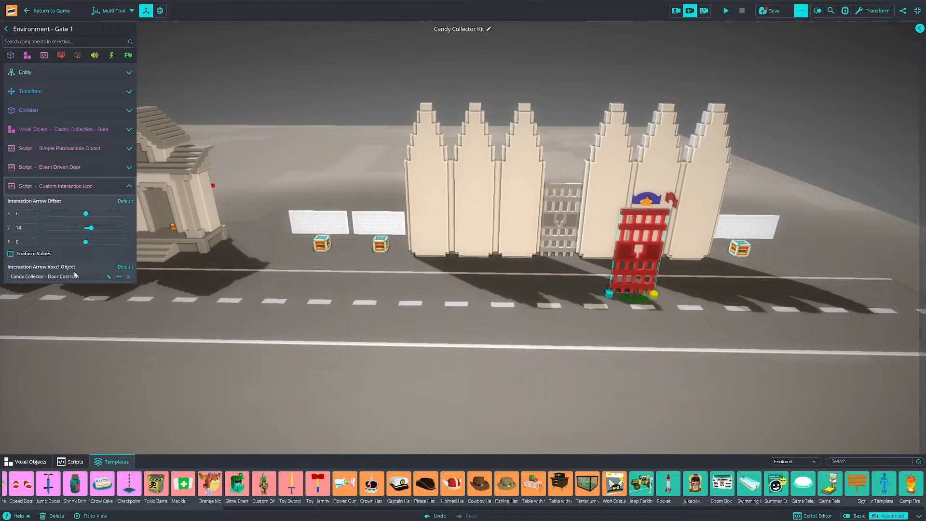
pyautogui.click(118, 277)
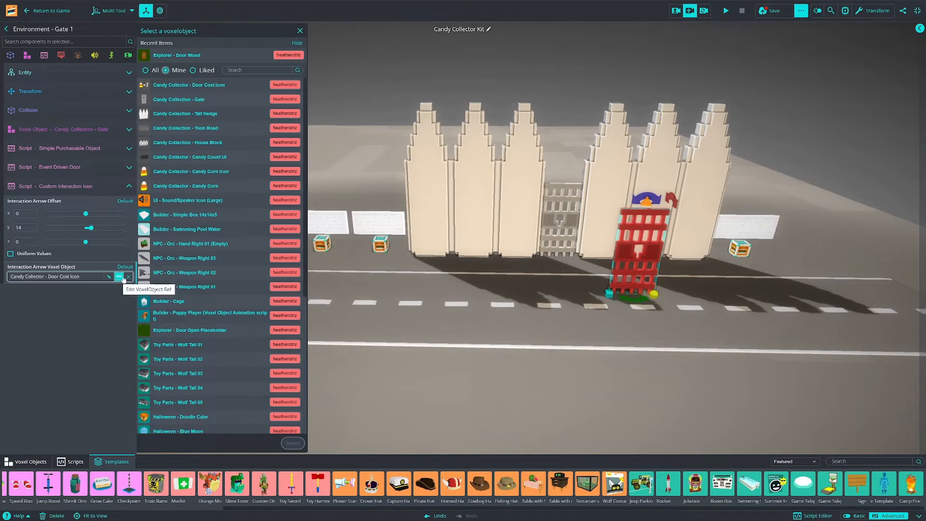
pyautogui.moveTo(142, 88)
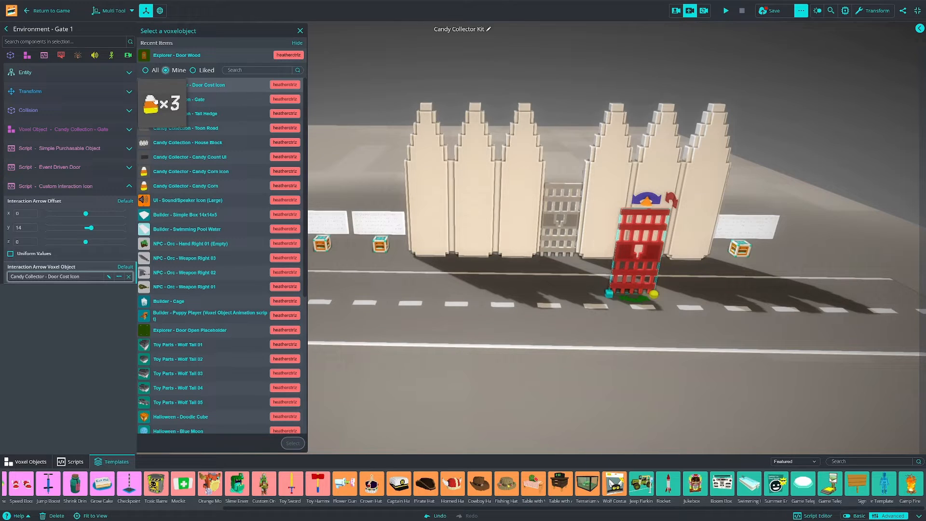
pyautogui.click(65, 186)
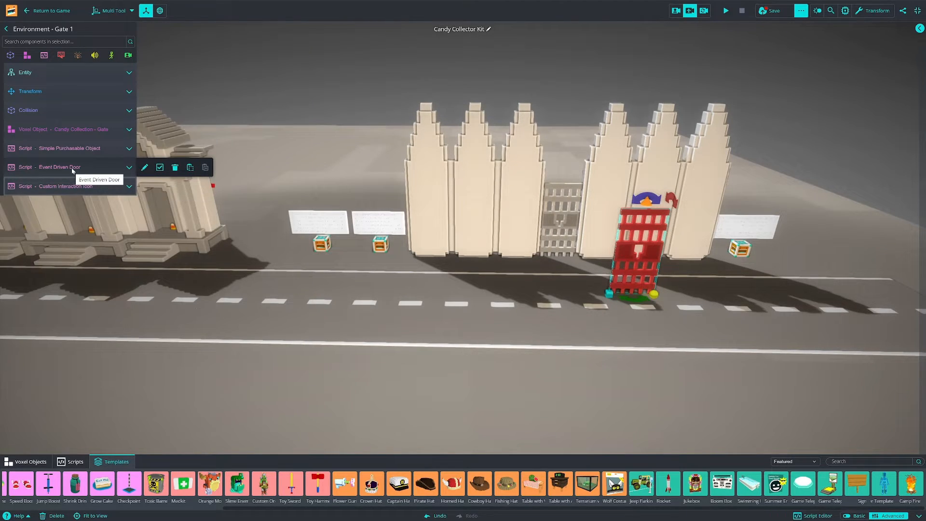
# Review the red gate's Event Driven Door and Simple Purchasable Object settings, then close its properties
pyautogui.click(73, 169)
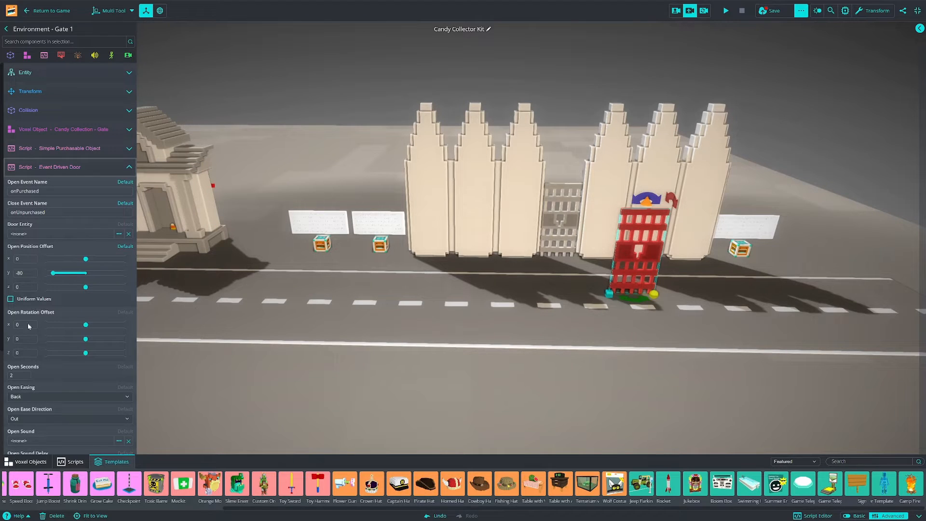
pyautogui.click(54, 147)
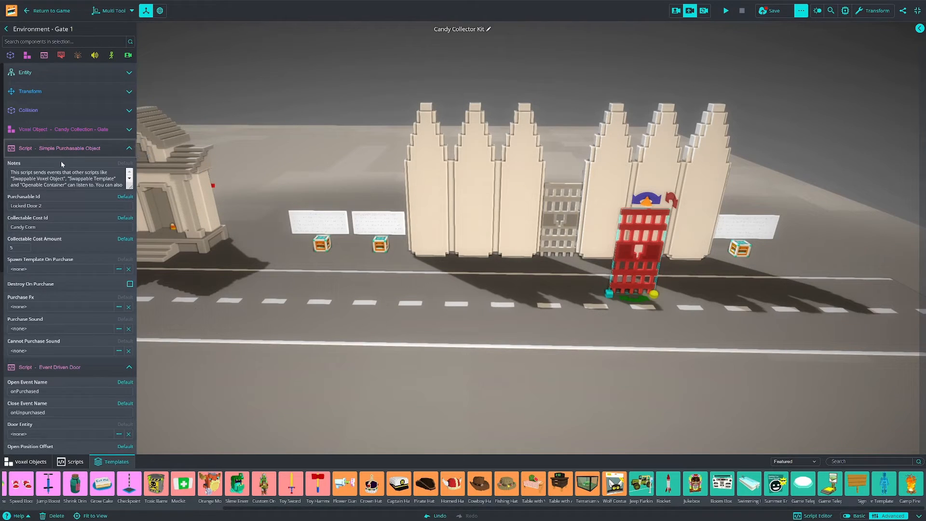
pyautogui.click(6, 29)
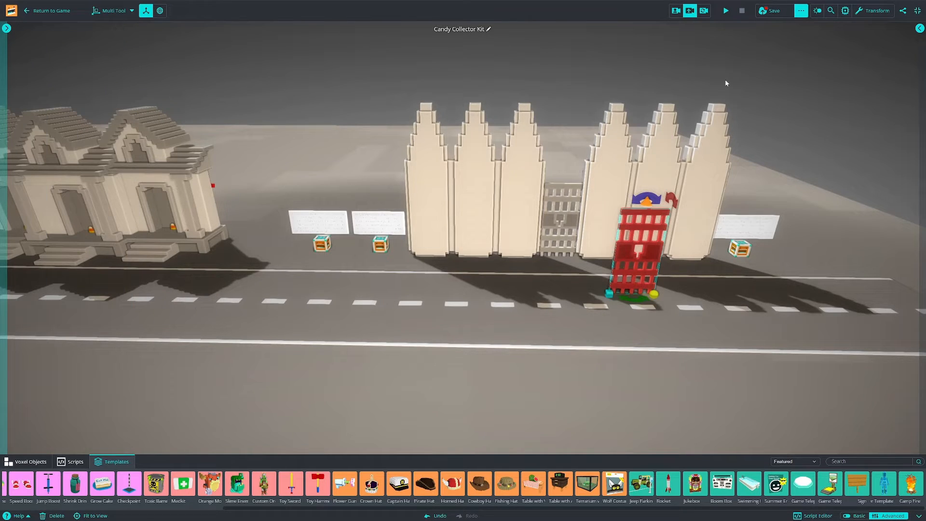
# Playtest the game, walk up to the original grey gate and buy it open with candy
pyautogui.click(725, 11)
pyautogui.press('w')
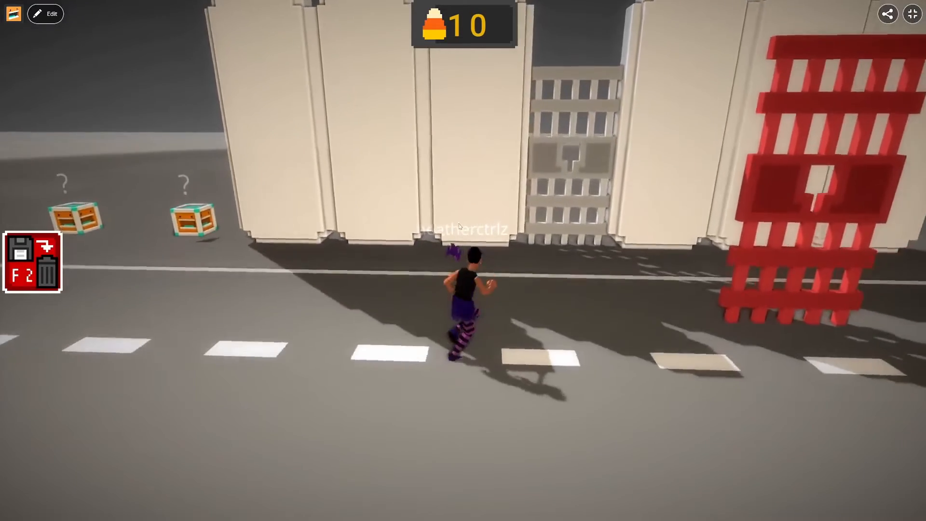
pyautogui.press('w')
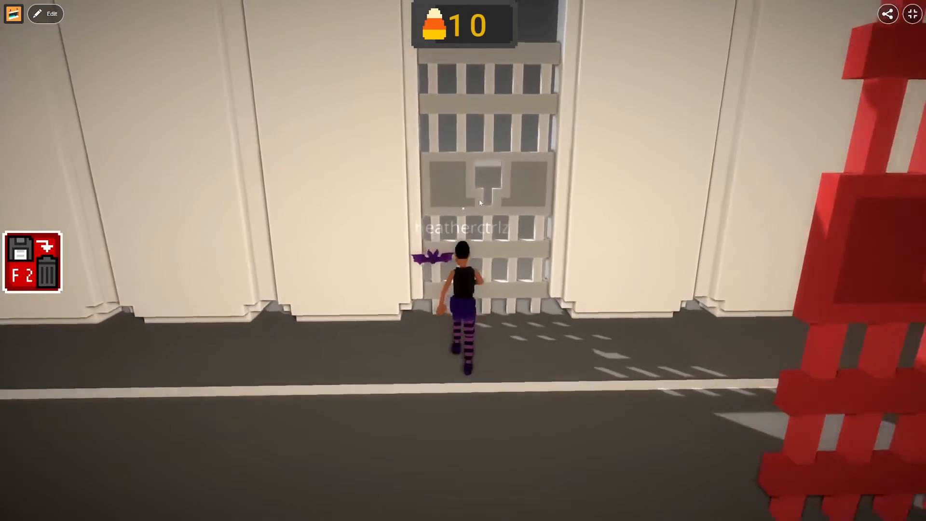
pyautogui.press('s')
pyautogui.press('w')
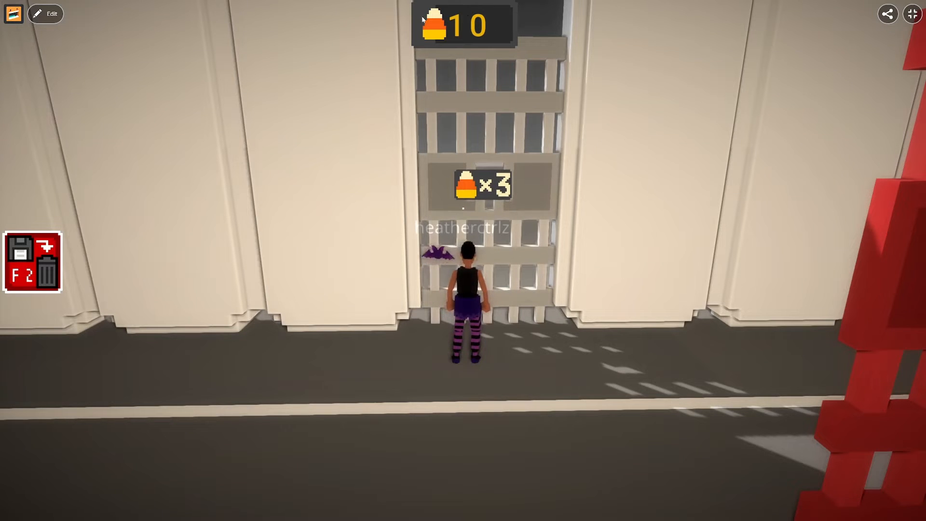
pyautogui.moveTo(657, 205); pyautogui.dragTo(657, 183, button='right')
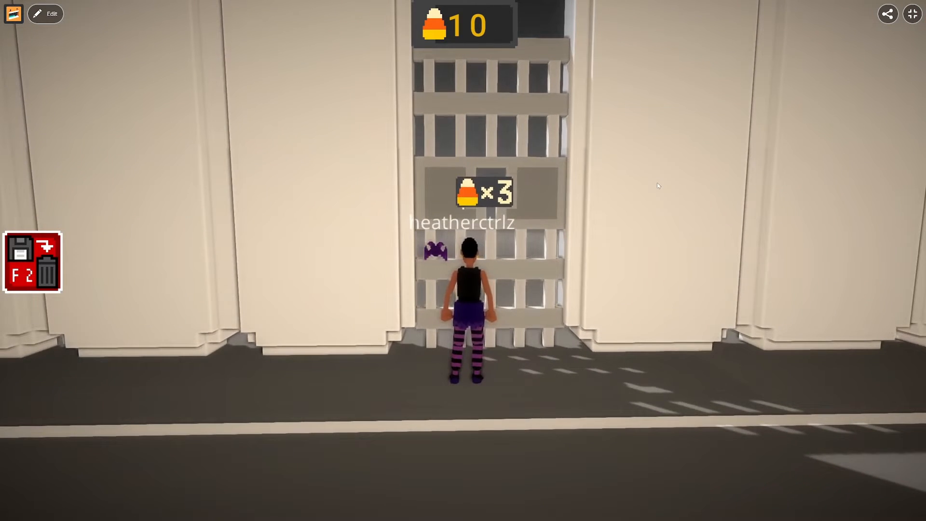
pyautogui.press('e')
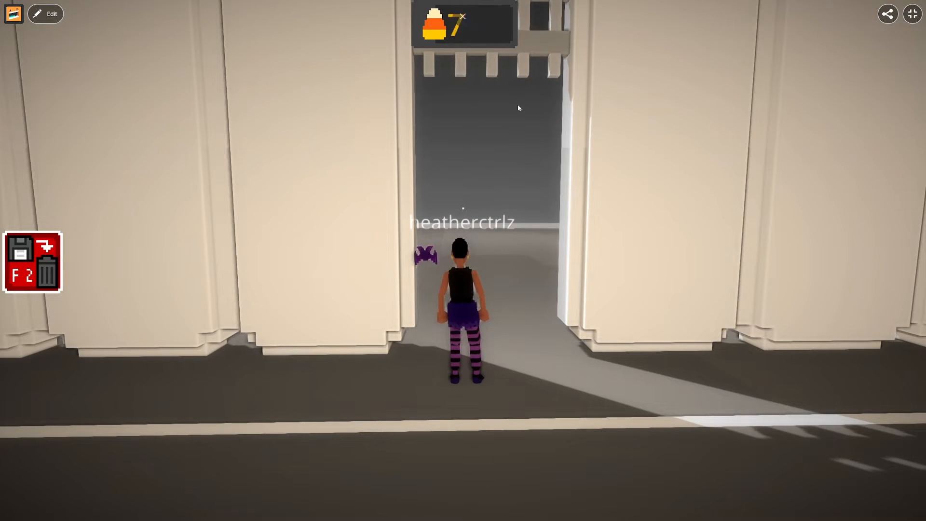
# Approach the opened grey gate and back away across the road to view both gates
pyautogui.press('w')
pyautogui.press('w')
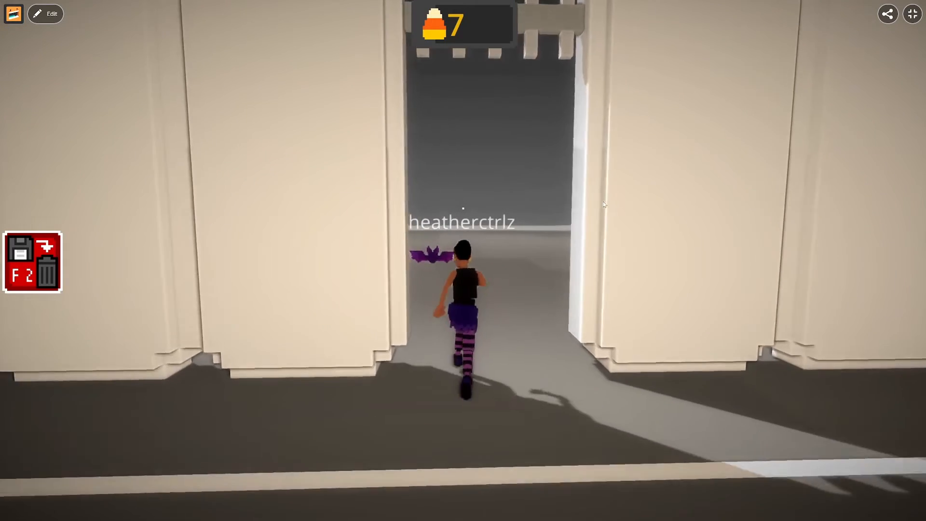
pyautogui.press('s')
pyautogui.press('s')
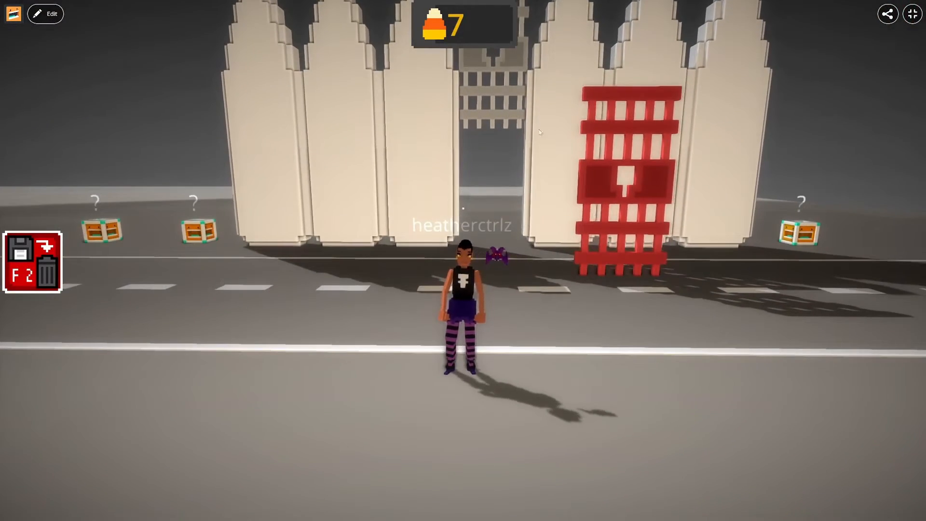
# Walk the character to the red gate, check its cost icon and buy the gate open with candy
pyautogui.press('d')
pyautogui.press('w')
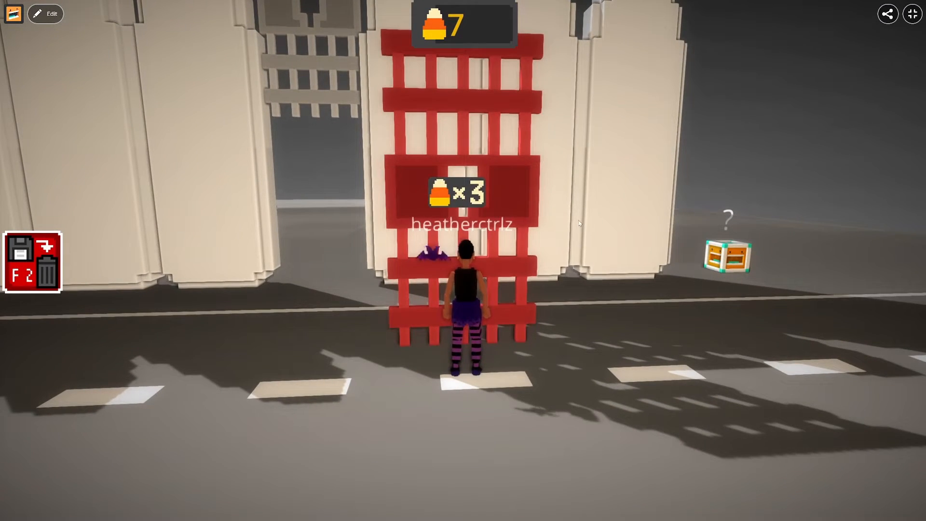
pyautogui.press('s')
pyautogui.press('w')
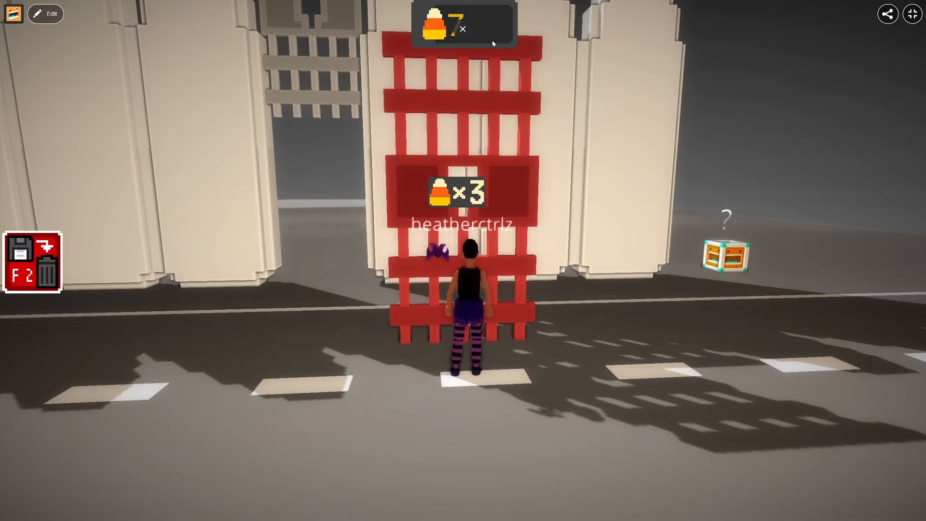
pyautogui.press('s')
pyautogui.press('w')
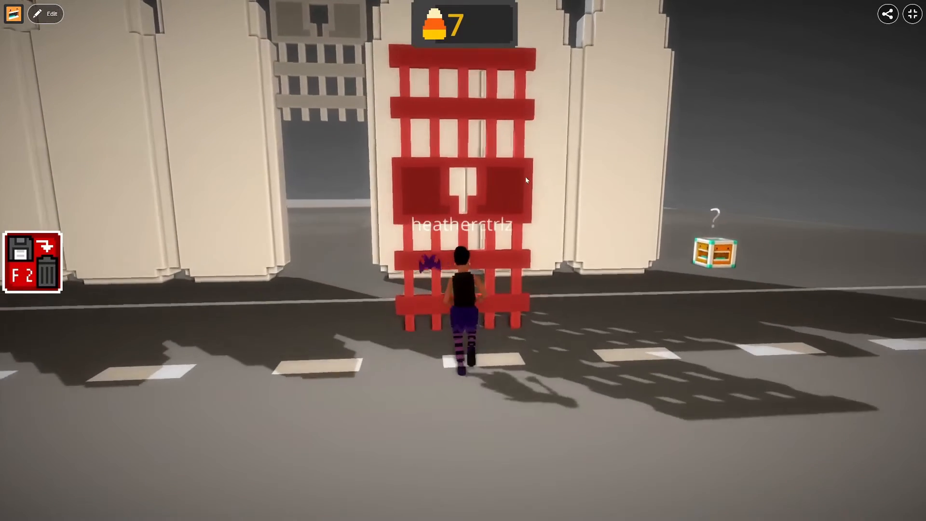
pyautogui.press('s')
pyautogui.press('w')
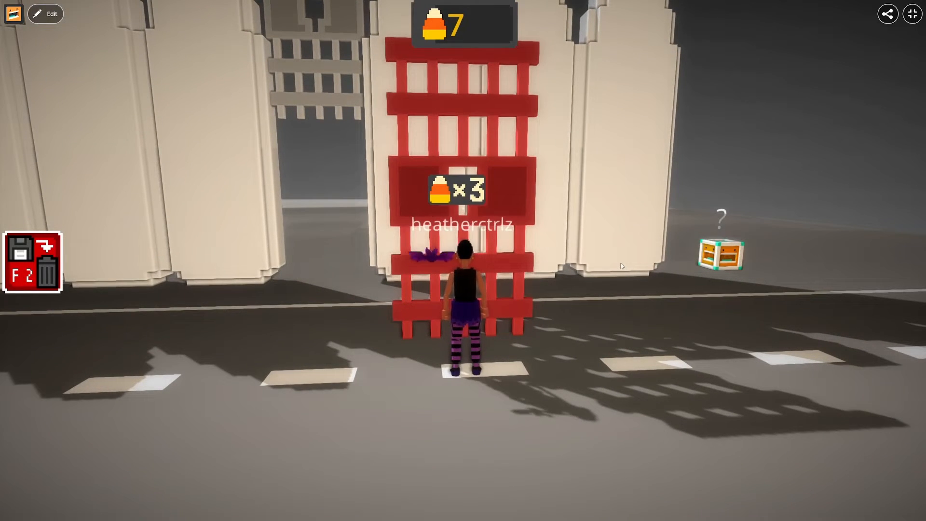
pyautogui.press('w')
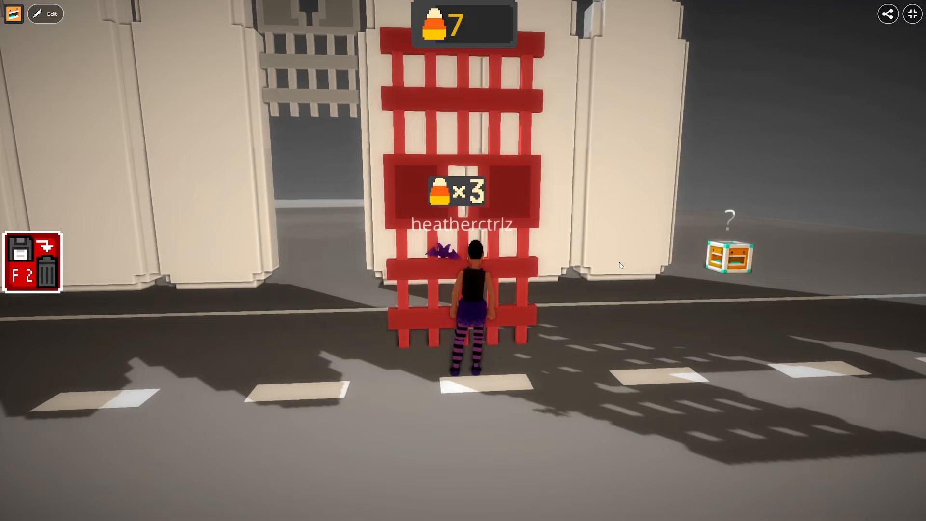
pyautogui.press('e')
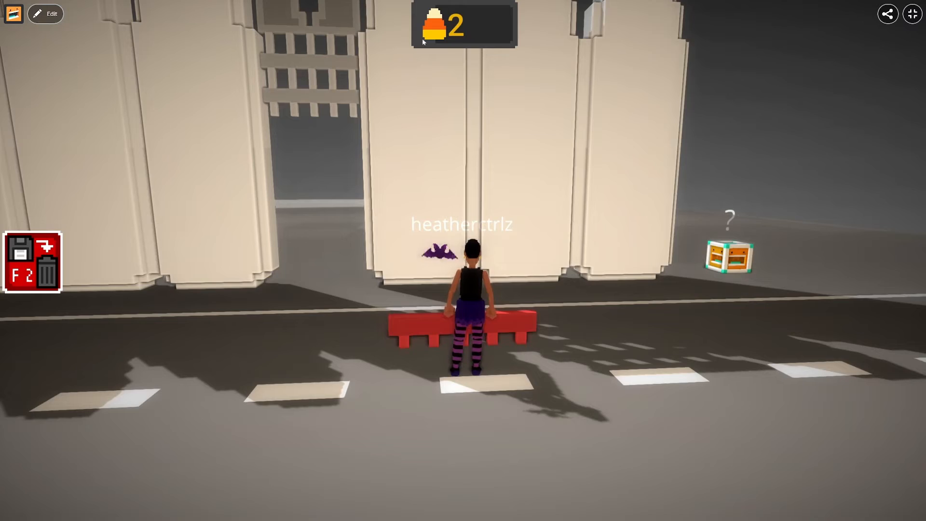
# Run and jump the character over the lowered red gate and view it from different sides
pyautogui.press('s')
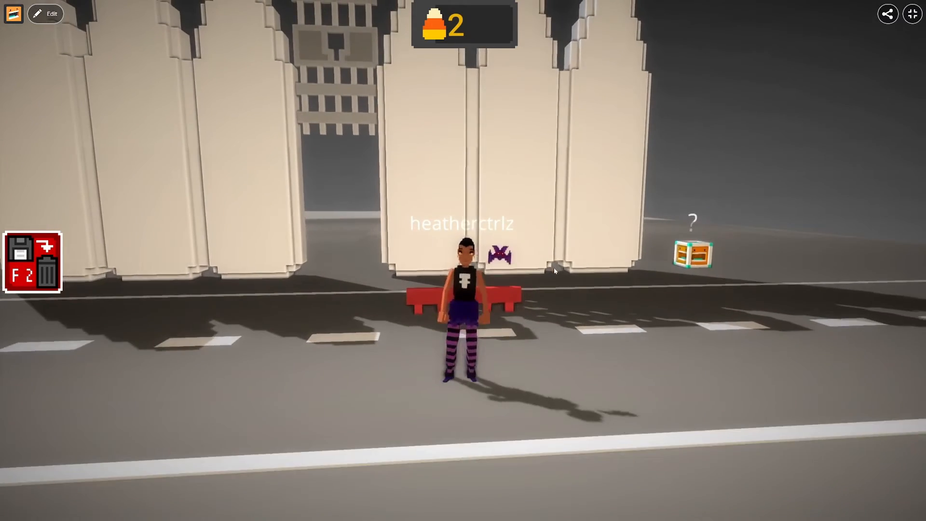
pyautogui.press('w')
pyautogui.press('w')
pyautogui.press('space')
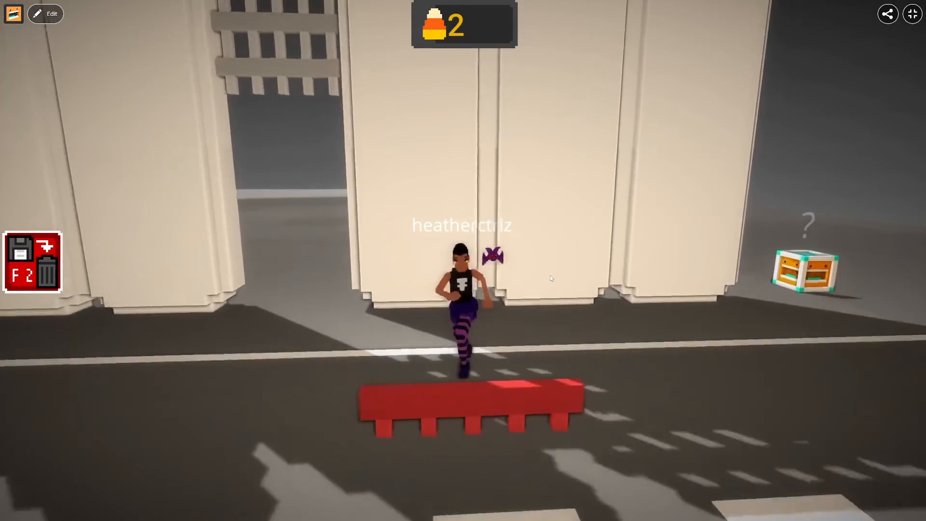
pyautogui.press('space')
pyautogui.press('s')
pyautogui.press('w')
pyautogui.press('space')
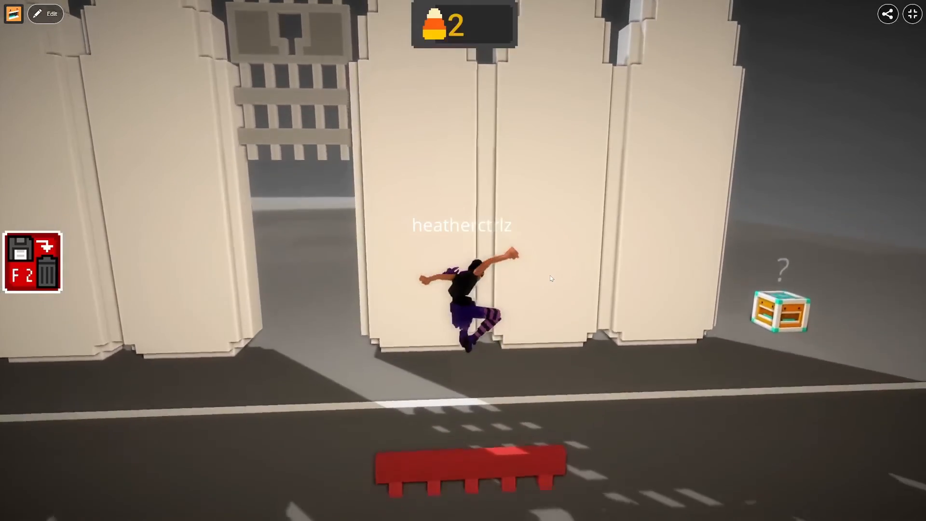
pyautogui.press('a')
pyautogui.press('s')
pyautogui.moveTo(551, 279); pyautogui.dragTo(629, 284)
pyautogui.press('d')
pyautogui.press('a')
pyautogui.press('s')
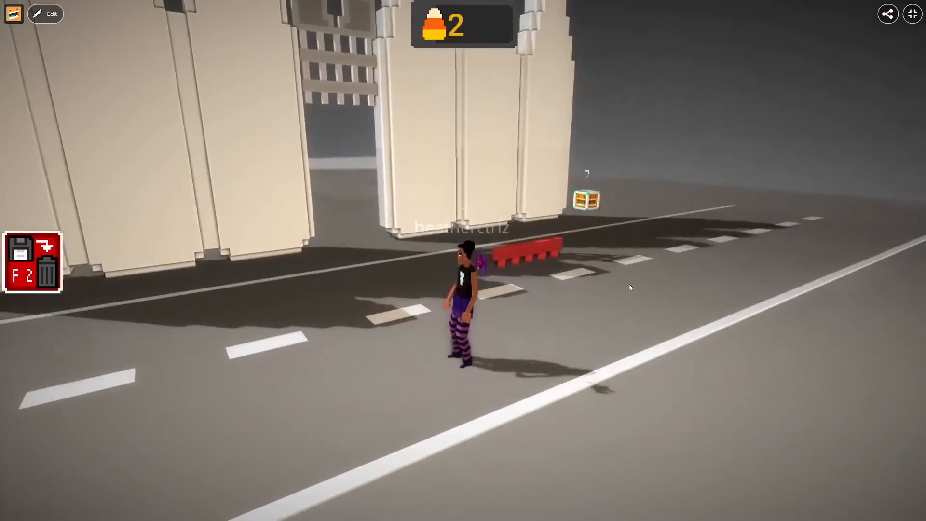